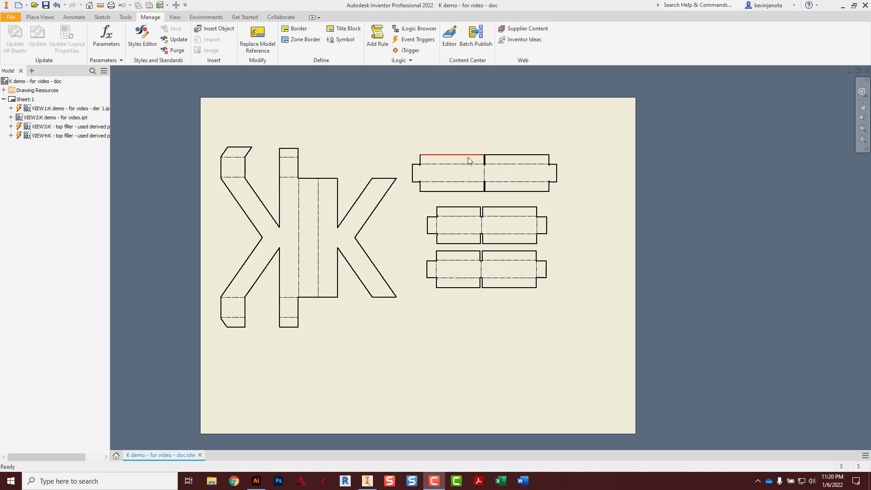
Set the line type of the Sheet Metal Bend Centerlines(ANSI) layer to Dashed Space and save the style changes
{"action": "scroll", "coordinate": [321, 213], "scroll_direction": "up", "scroll_amount": 8}
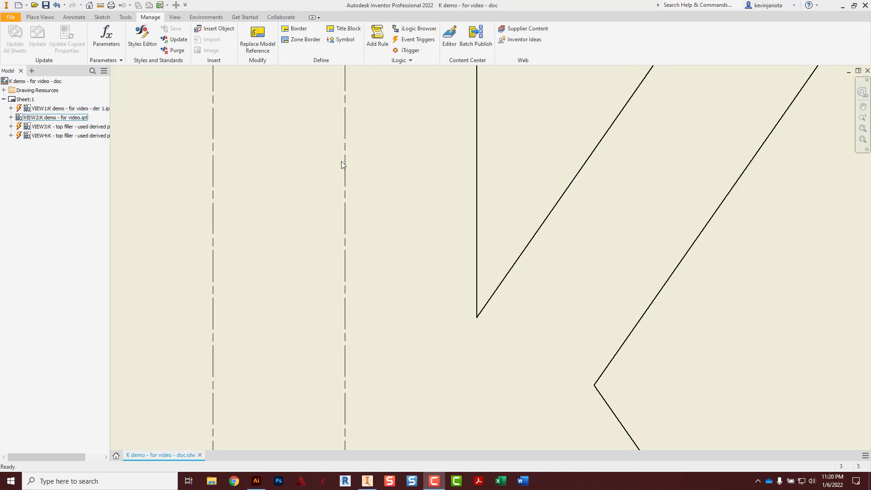
{"action": "scroll", "coordinate": [347, 186], "scroll_direction": "down", "scroll_amount": 4}
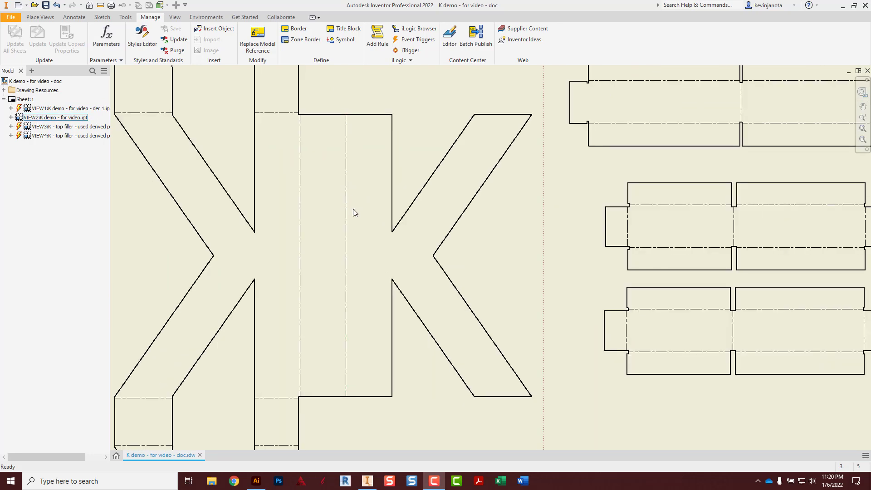
{"action": "scroll", "coordinate": [352, 209], "scroll_direction": "up", "scroll_amount": 2}
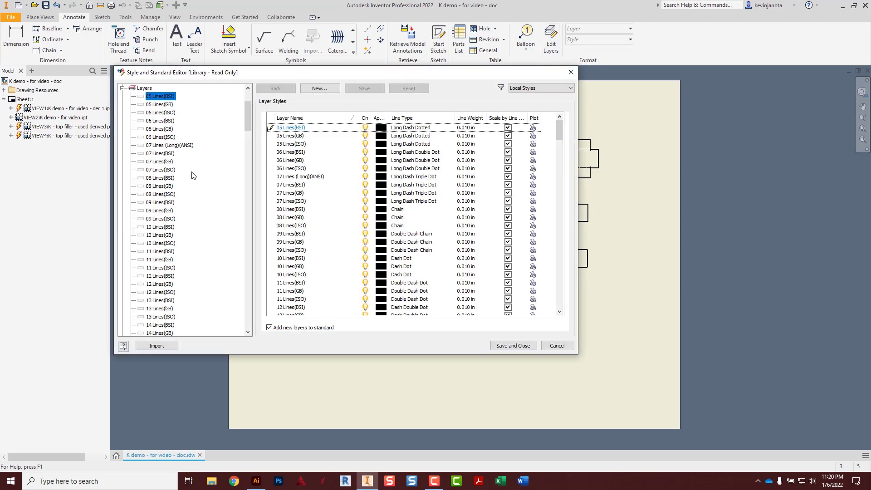
{"action": "scroll", "coordinate": [355, 211], "scroll_direction": "down", "scroll_amount": 20}
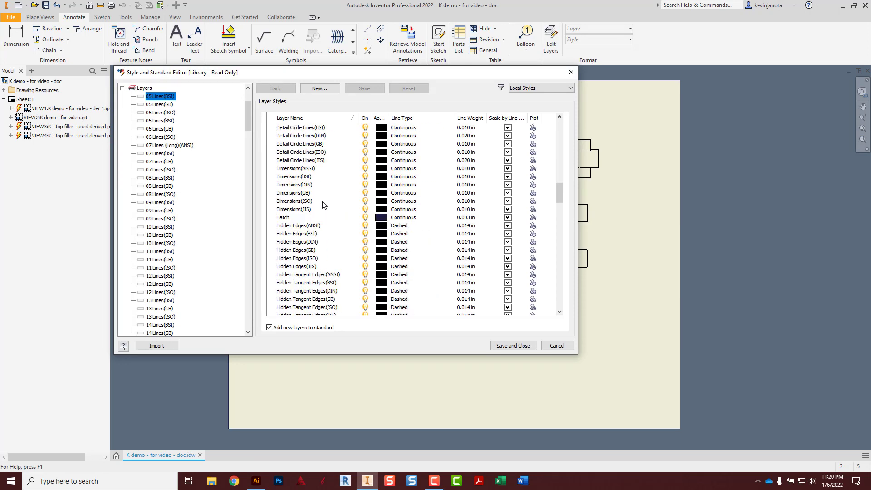
{"action": "scroll", "coordinate": [324, 205], "scroll_direction": "down", "scroll_amount": 14}
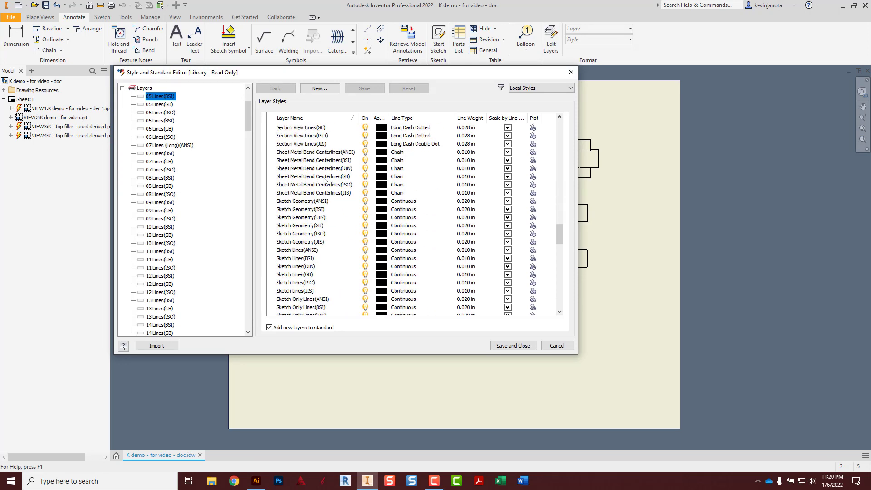
{"action": "double_click", "coordinate": [326, 153]}
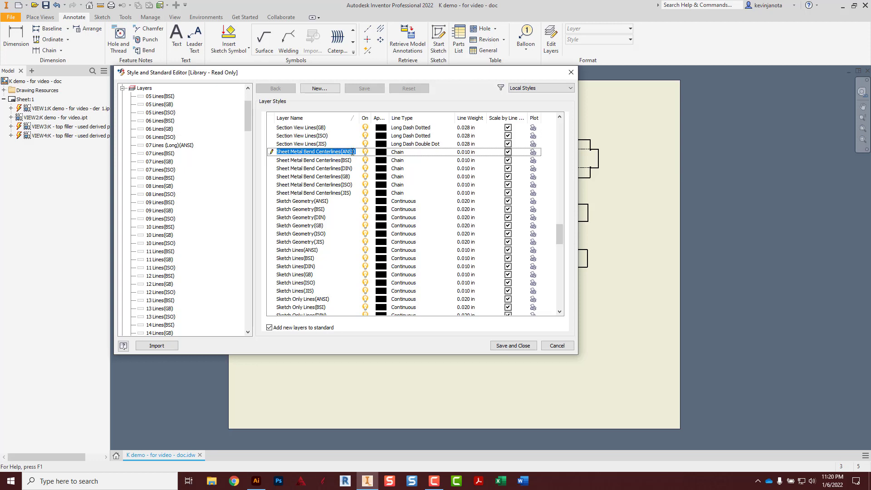
{"action": "left_click", "coordinate": [403, 153]}
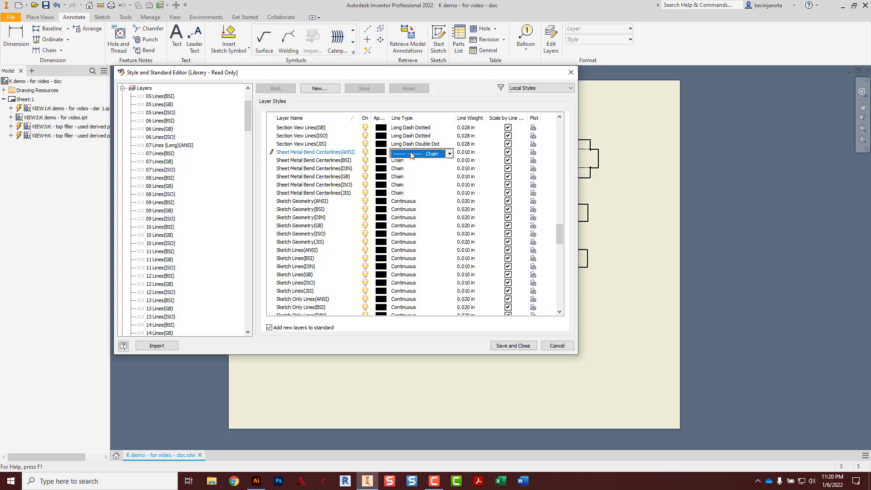
{"action": "left_click", "coordinate": [450, 154]}
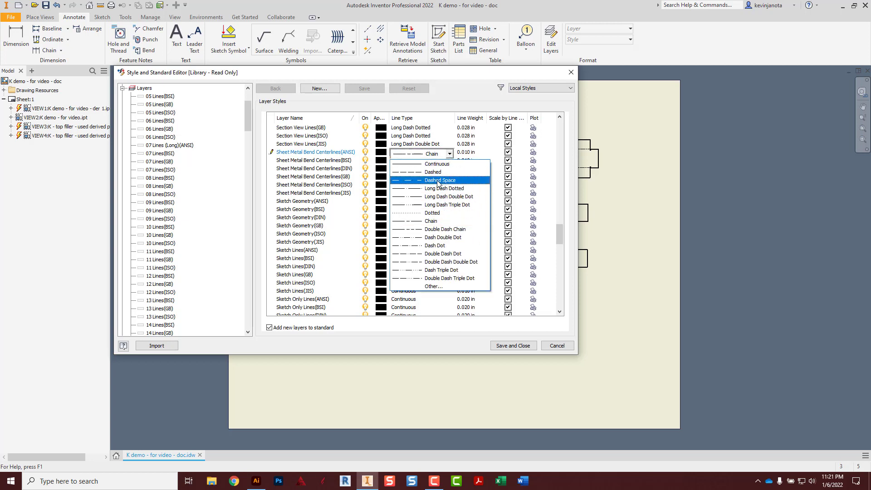
{"action": "left_click", "coordinate": [438, 180]}
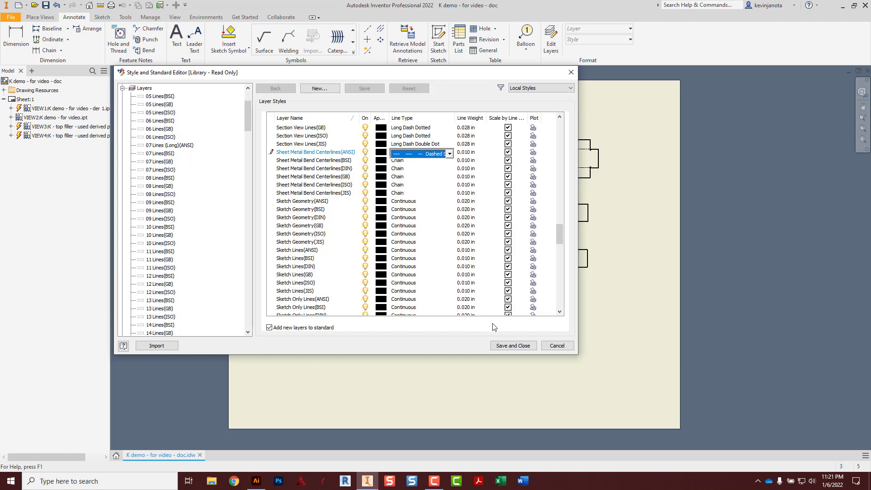
{"action": "left_click", "coordinate": [512, 345]}
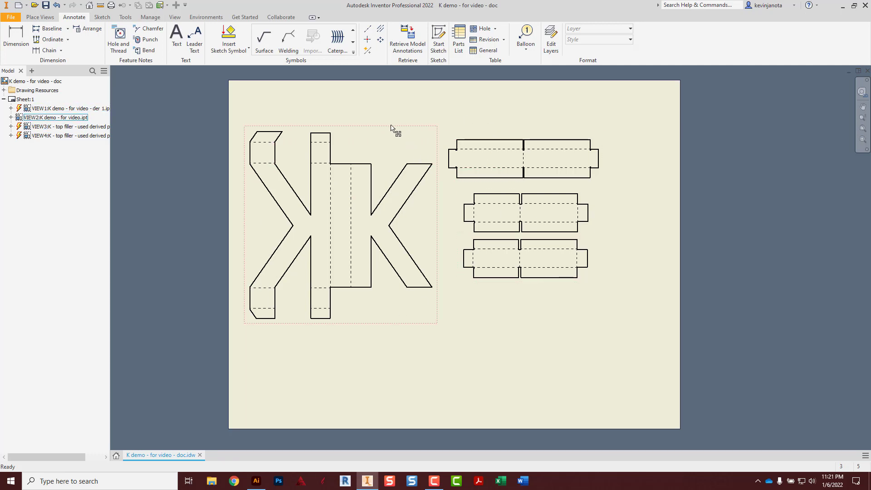
Move the large K flat pattern view close to the upper-left corner of the sheet
{"action": "left_click_drag", "start_coordinate": [391, 131], "coordinate": [383, 92]}
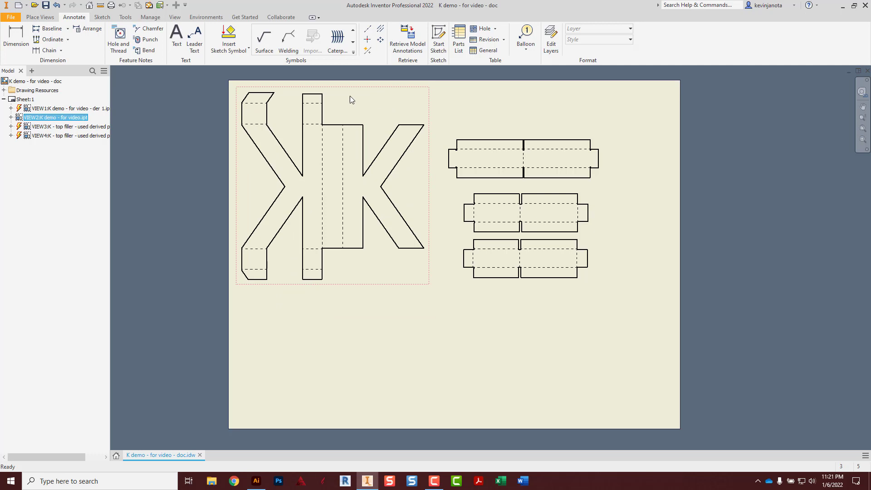
{"action": "left_click_drag", "start_coordinate": [331, 87], "coordinate": [326, 86]}
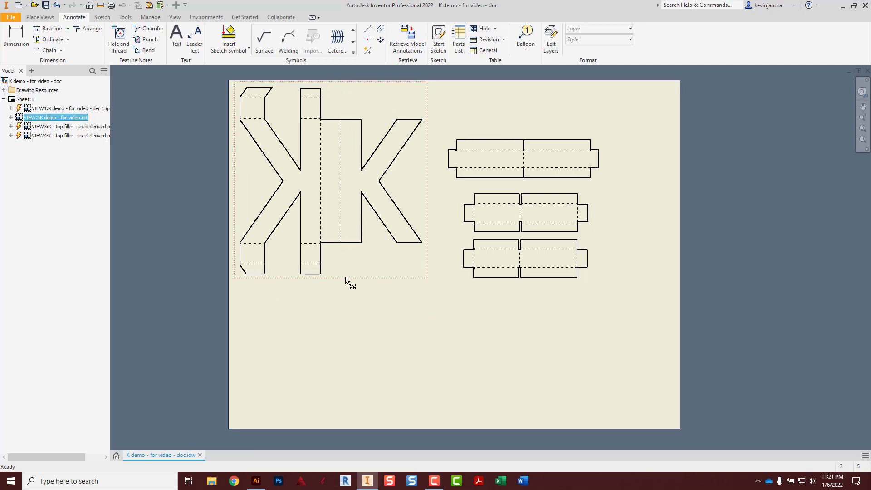
{"action": "left_click_drag", "start_coordinate": [345, 277], "coordinate": [342, 277]}
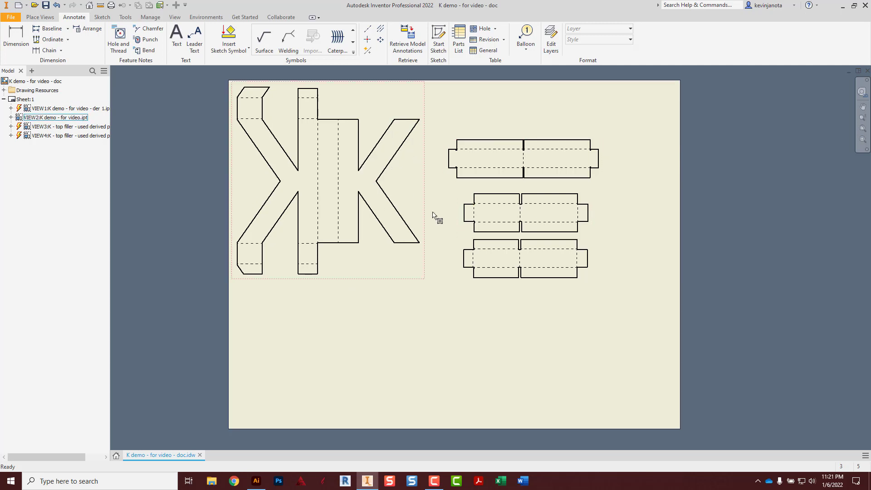
Stack the three filler flat pattern views closely together beside the K pattern, starting near the sheet's upper edge
{"action": "left_click_drag", "start_coordinate": [512, 136], "coordinate": [490, 90]}
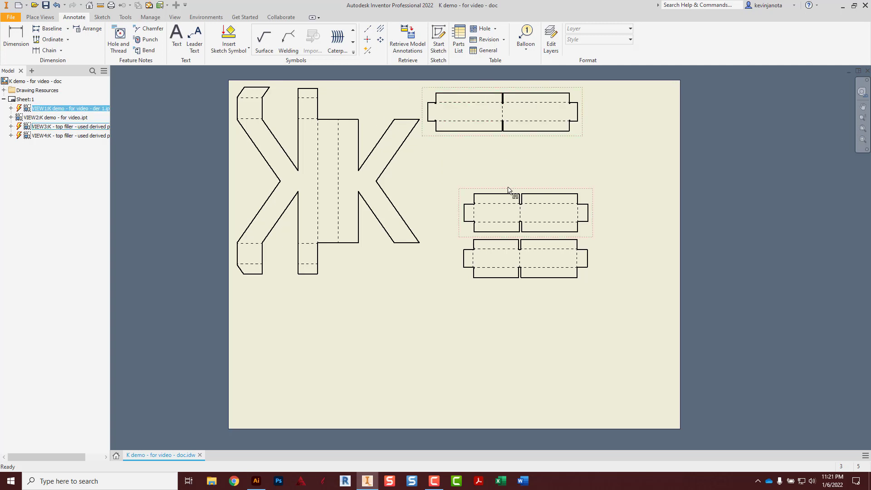
{"action": "left_click_drag", "start_coordinate": [508, 190], "coordinate": [467, 135]}
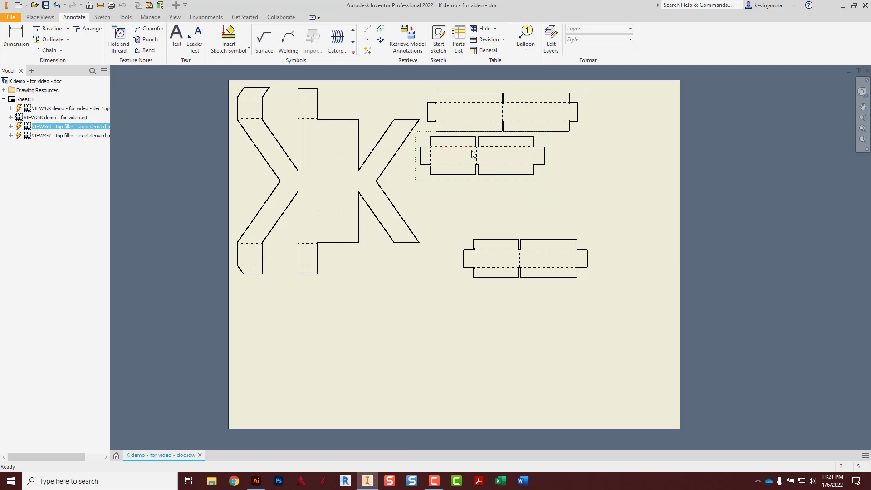
{"action": "left_click_drag", "start_coordinate": [502, 240], "coordinate": [449, 179]}
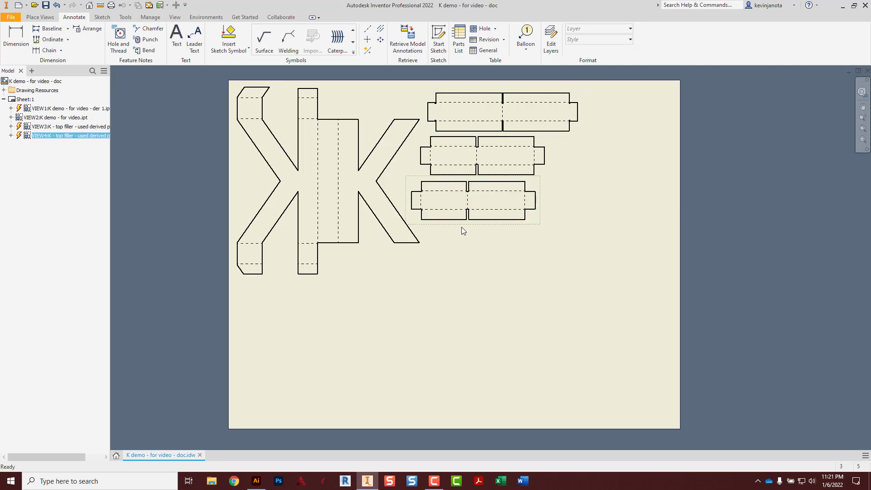
{"action": "left_click_drag", "start_coordinate": [551, 150], "coordinate": [547, 149]}
{"action": "left_click", "coordinate": [552, 278]}
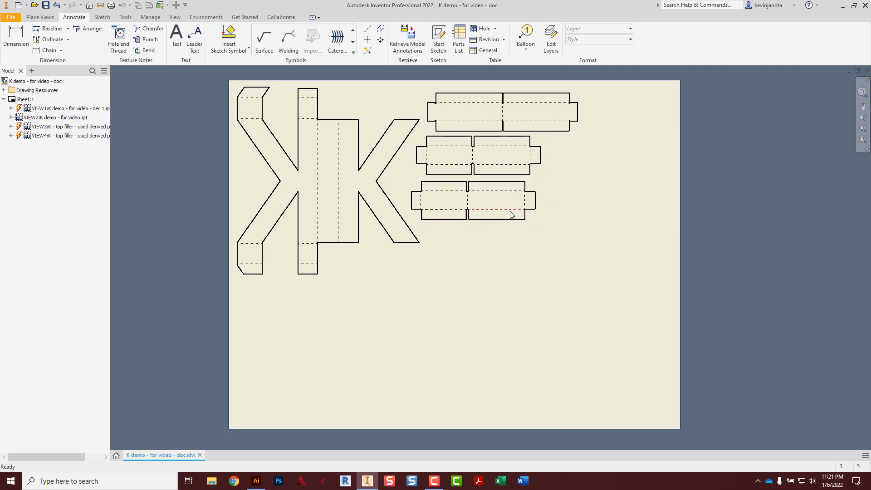
{"action": "mouse_move", "coordinate": [458, 229]}
{"action": "left_mouse_down"}
{"action": "mouse_move", "coordinate": [451, 284]}
{"action": "mouse_move", "coordinate": [393, 294]}
{"action": "mouse_move", "coordinate": [470, 230]}
{"action": "mouse_move", "coordinate": [460, 226]}
{"action": "left_mouse_up"}
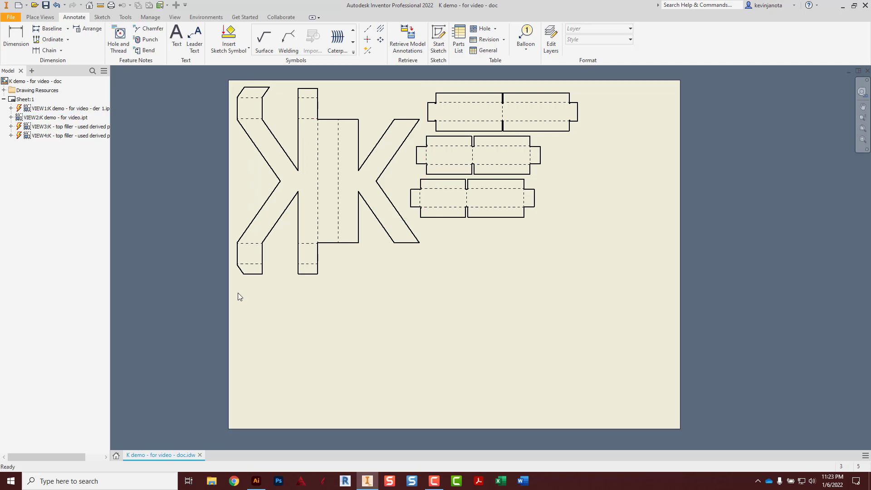
Export the drawing as a PDF named "K demo - for video - doc for laser" in the Sheet Metal Letters folder
{"action": "left_click", "coordinate": [11, 18]}
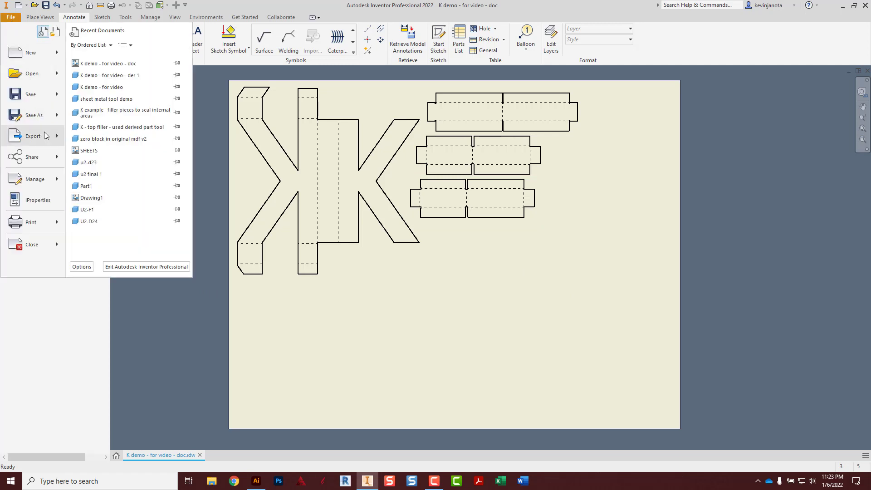
{"action": "mouse_move", "coordinate": [47, 138]}
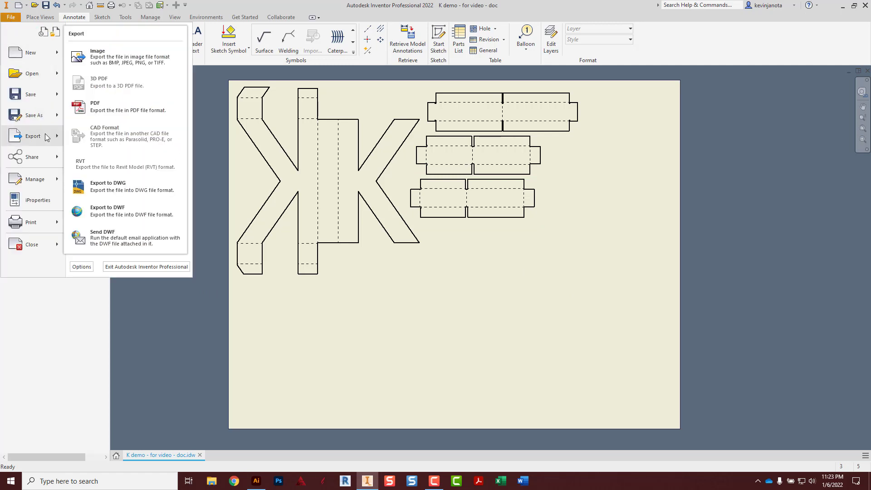
{"action": "left_click", "coordinate": [109, 110]}
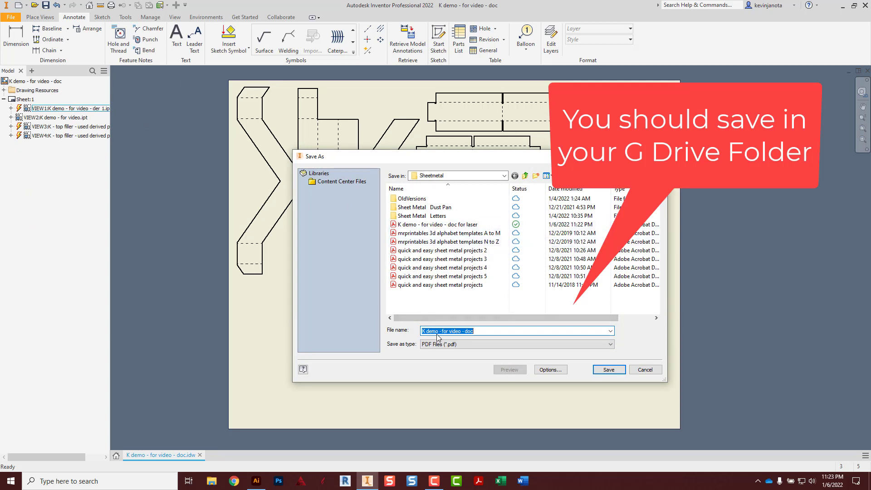
{"action": "double_click", "coordinate": [422, 216]}
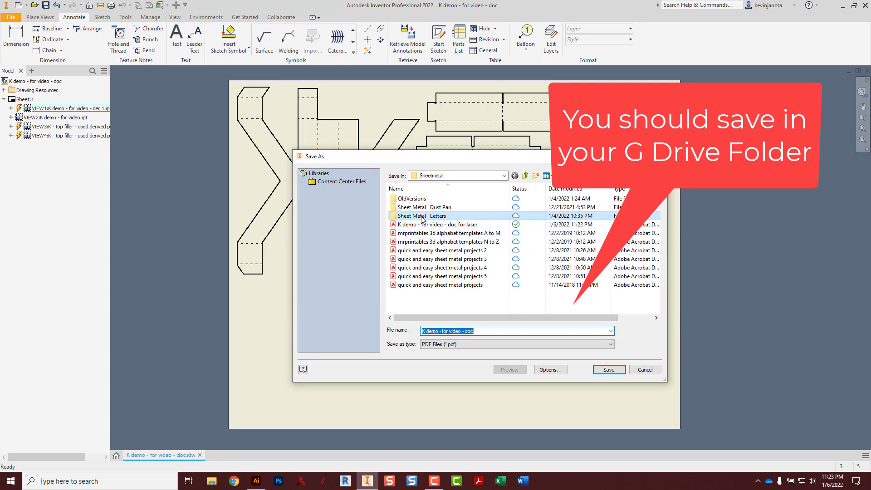
{"action": "left_click", "coordinate": [470, 176]}
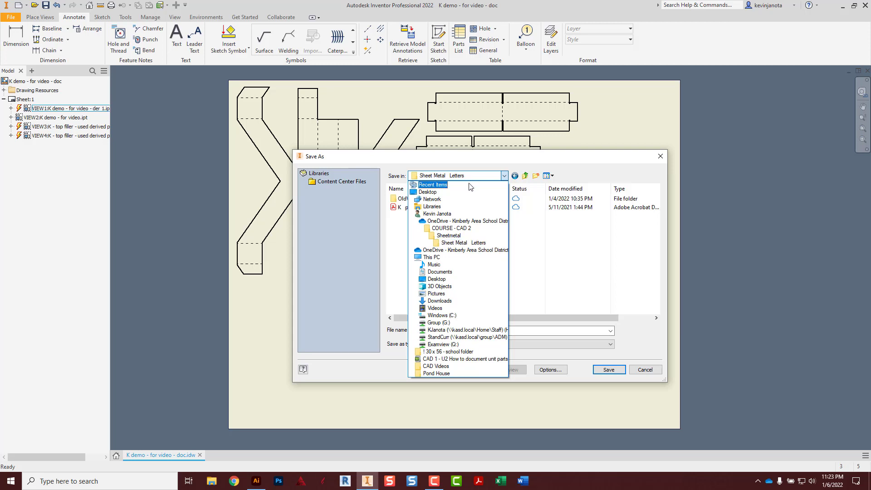
{"action": "left_click", "coordinate": [461, 243]}
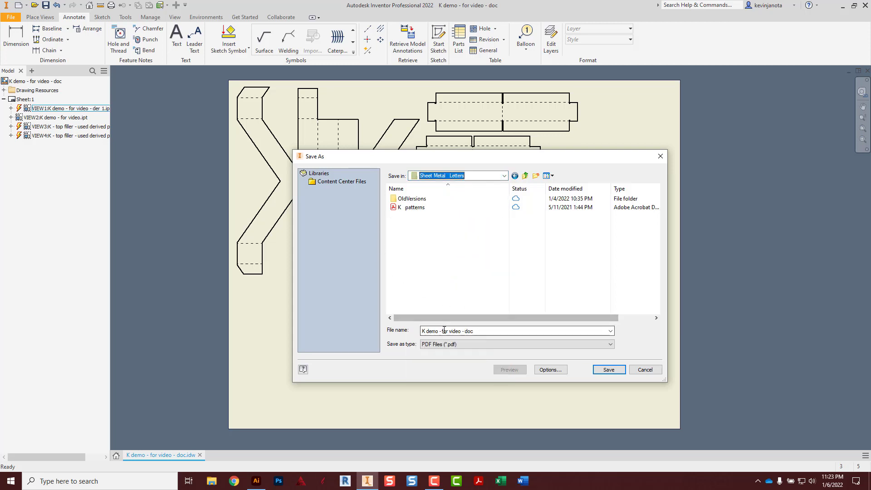
{"action": "double_click", "coordinate": [482, 331]}
{"action": "left_click", "coordinate": [482, 331]}
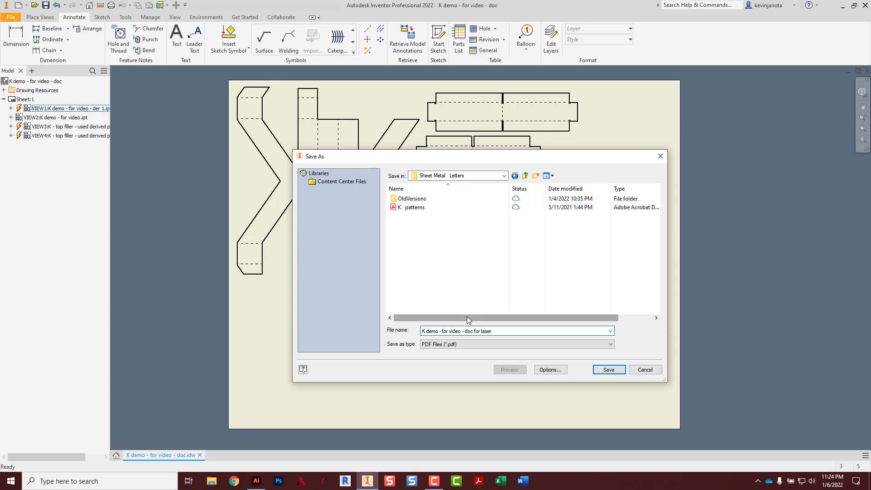
{"action": "left_click", "coordinate": [605, 370]}
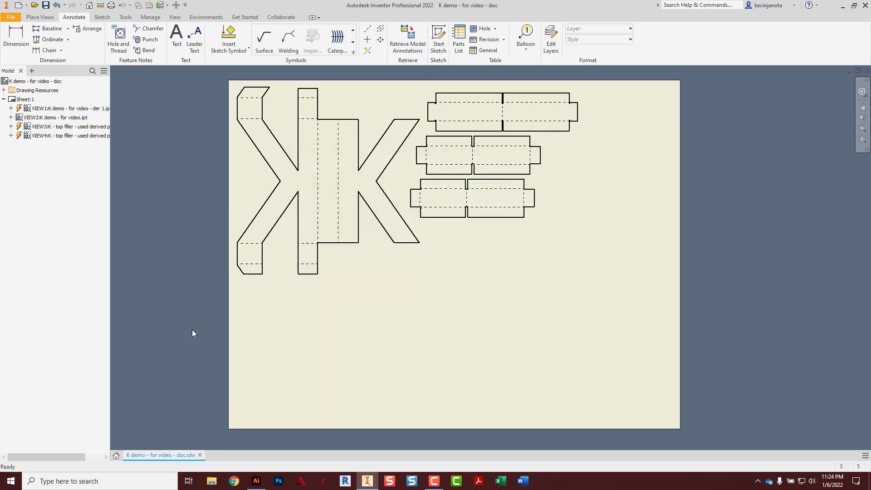
Start Adobe Illustrator 2021 and bring up the dialog for opening an existing file
{"action": "left_click", "coordinate": [10, 484]}
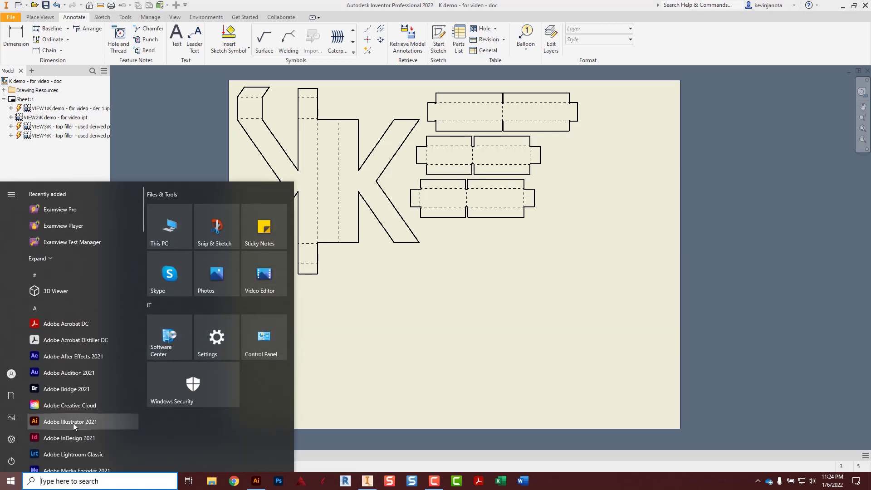
{"action": "left_click", "coordinate": [72, 423]}
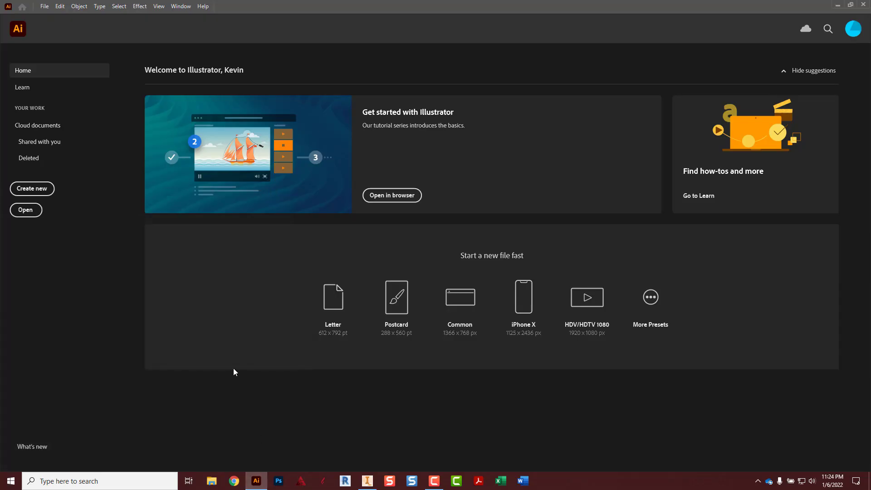
{"action": "left_click", "coordinate": [26, 210]}
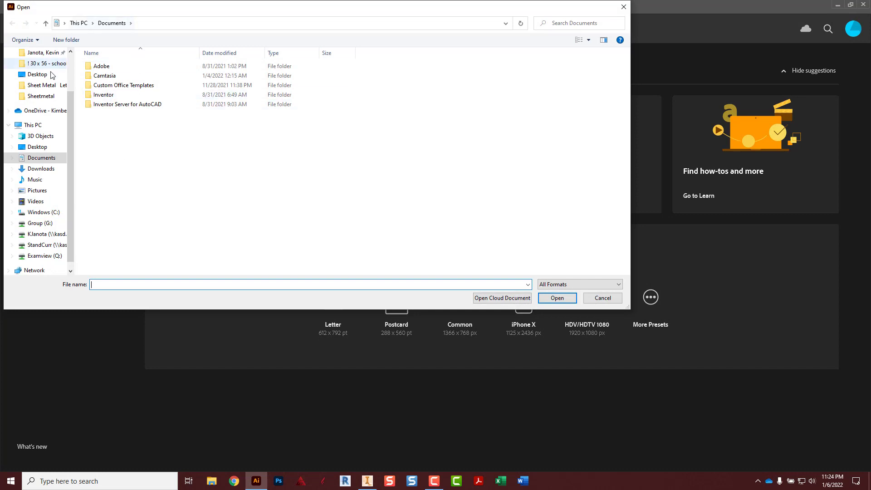
Open the PDF "K demo - for video - doc for laser" from OneDrive's COURSE - CAD 2 > Sheetmetal > Sheet Metal Letters folder
{"action": "left_click", "coordinate": [45, 111]}
{"action": "scroll", "coordinate": [118, 159], "scroll_direction": "down", "scroll_amount": 6}
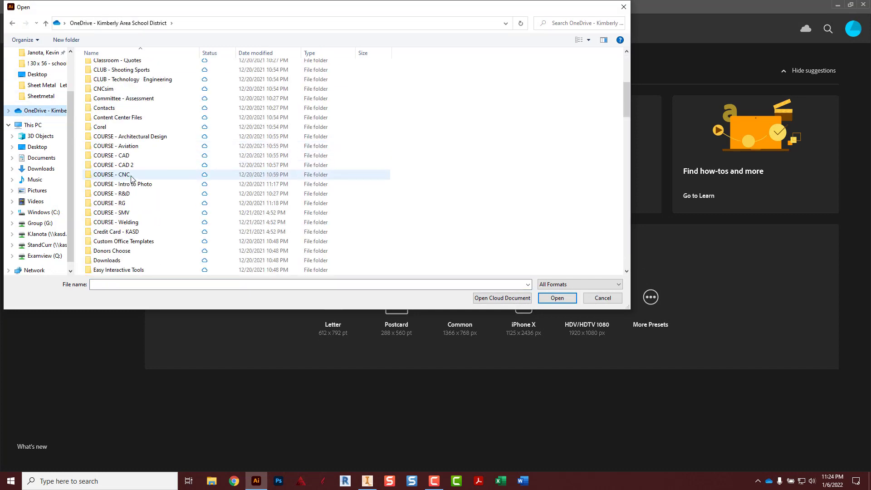
{"action": "left_click", "coordinate": [127, 166]}
{"action": "double_click", "coordinate": [127, 167]}
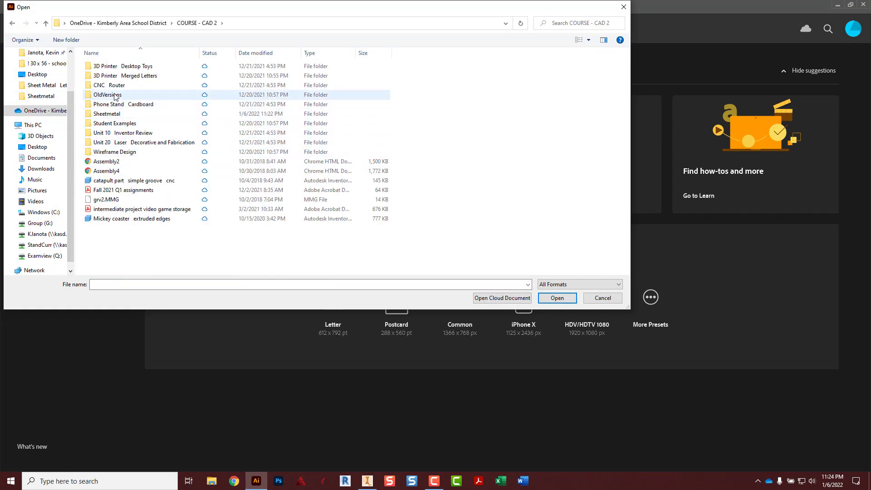
{"action": "left_click", "coordinate": [114, 118]}
{"action": "double_click", "coordinate": [114, 116]}
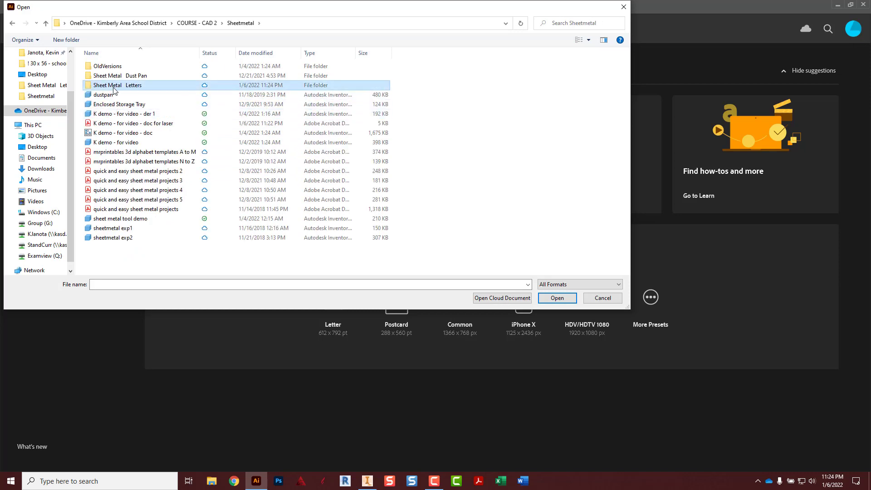
{"action": "double_click", "coordinate": [115, 87]}
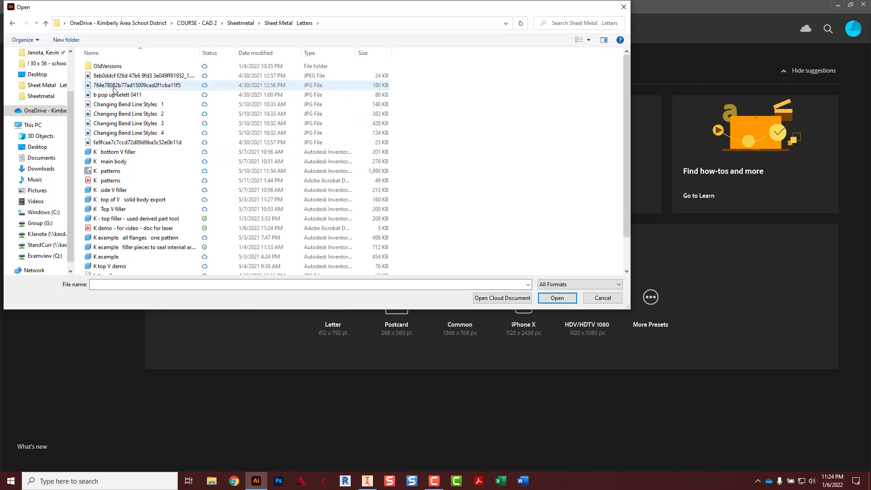
{"action": "left_click", "coordinate": [167, 228]}
{"action": "left_click", "coordinate": [544, 300]}
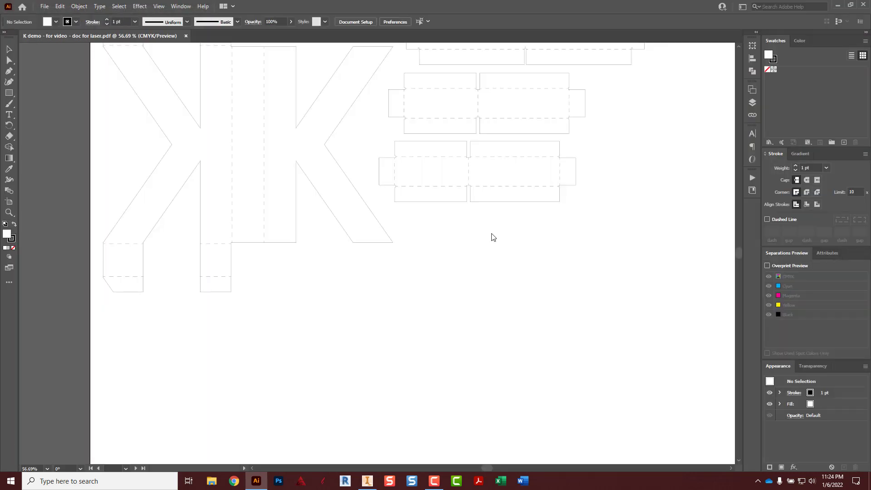
{"action": "scroll", "coordinate": [378, 223], "scroll_direction": "up", "scroll_amount": 4}
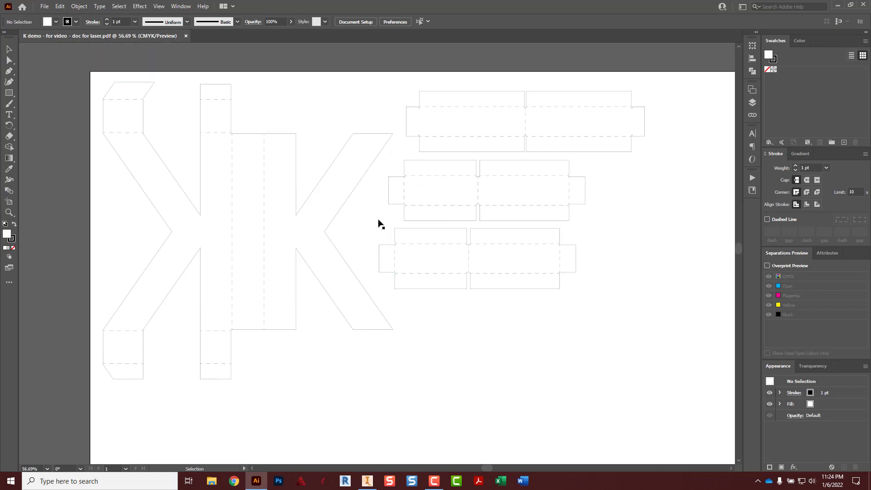
{"action": "scroll", "coordinate": [378, 223], "scroll_direction": "up", "scroll_amount": 1}
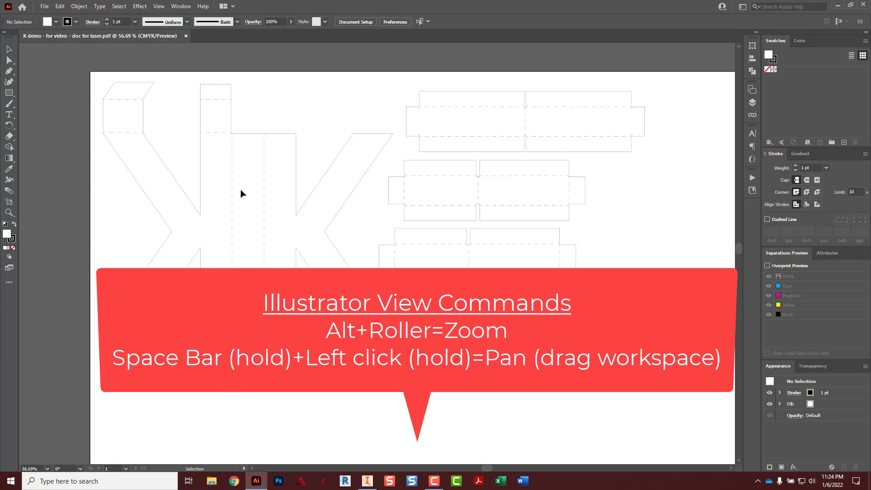
{"action": "key", "text": "a"}
{"action": "left_click", "coordinate": [235, 216]}
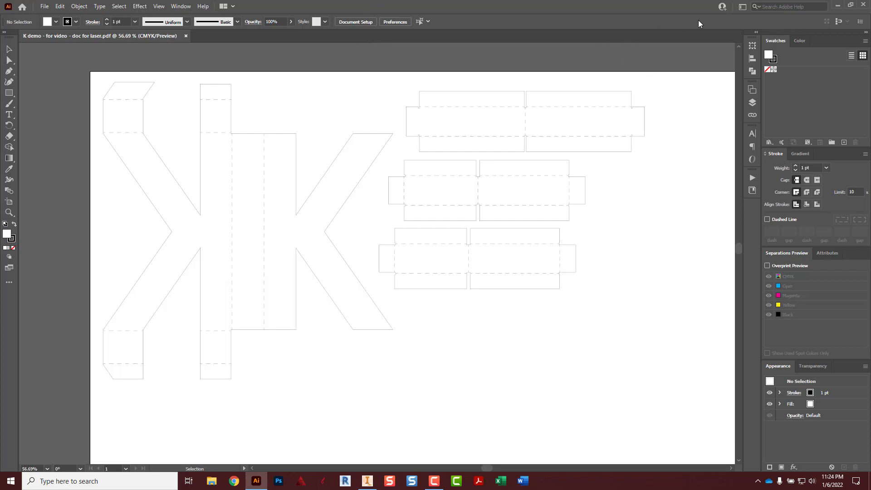
Check that the Printing and Proofing workspace is the active one
{"action": "left_click", "coordinate": [742, 8]}
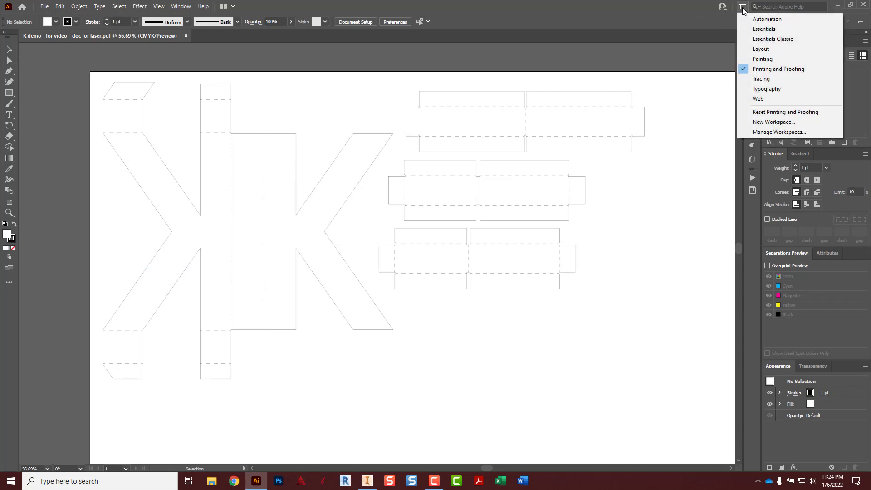
{"action": "left_click", "coordinate": [776, 70]}
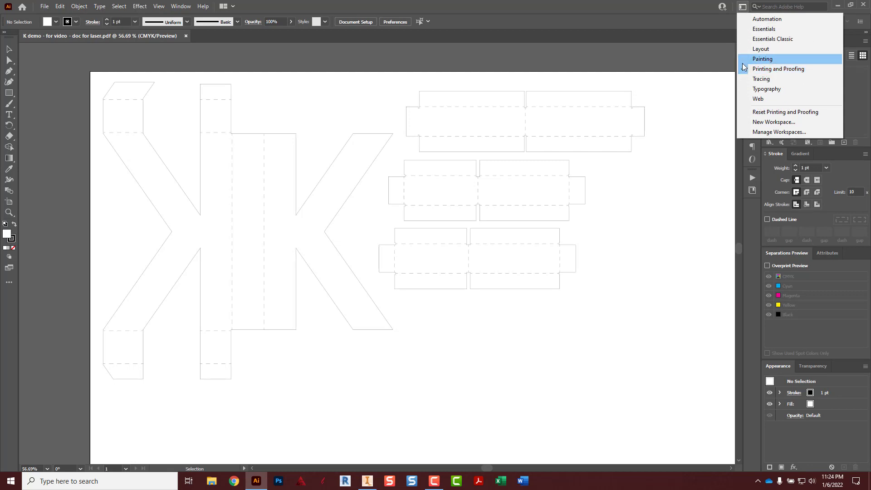
{"action": "left_click", "coordinate": [681, 48]}
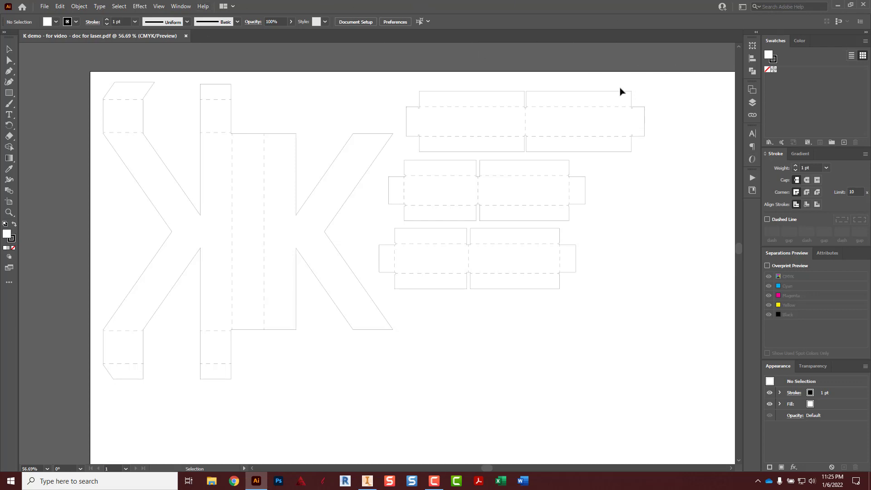
Show the contents of Layer 1 and delete the clipping path from its first clip group
{"action": "left_click", "coordinate": [753, 105]}
{"action": "left_click", "coordinate": [662, 102]}
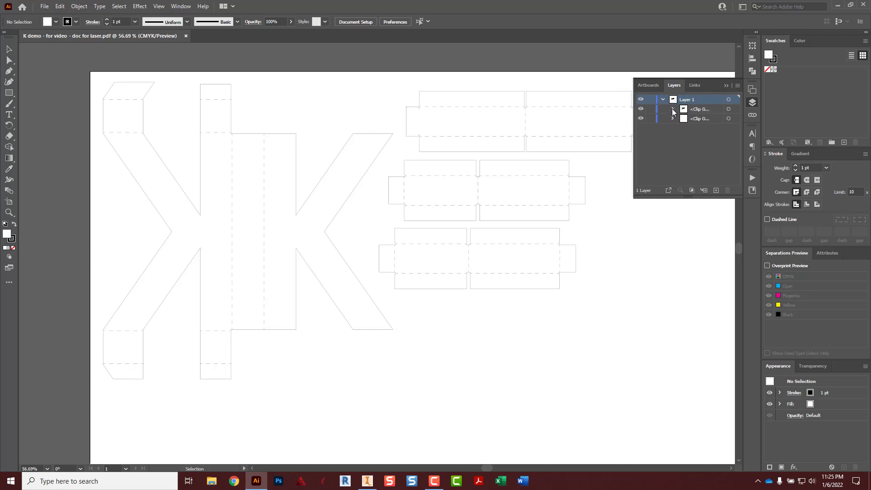
{"action": "left_click", "coordinate": [672, 109]}
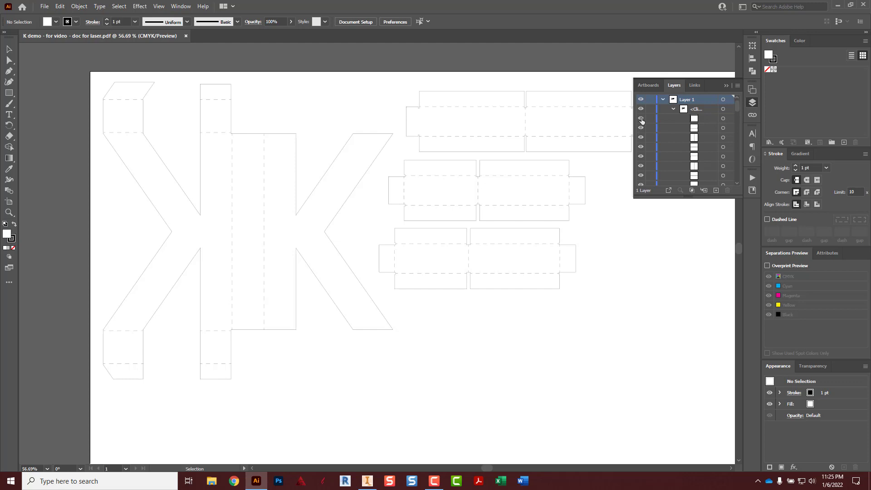
{"action": "left_click_drag", "start_coordinate": [633, 119], "coordinate": [528, 124]}
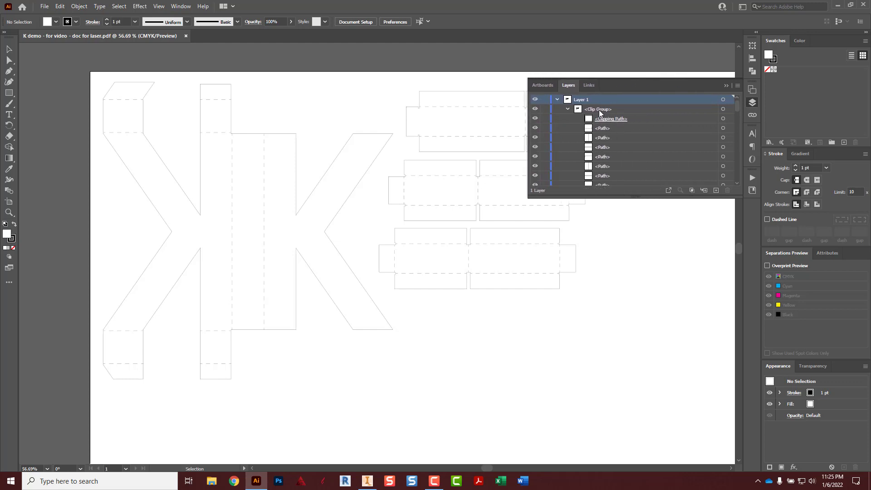
{"action": "left_click", "coordinate": [609, 118]}
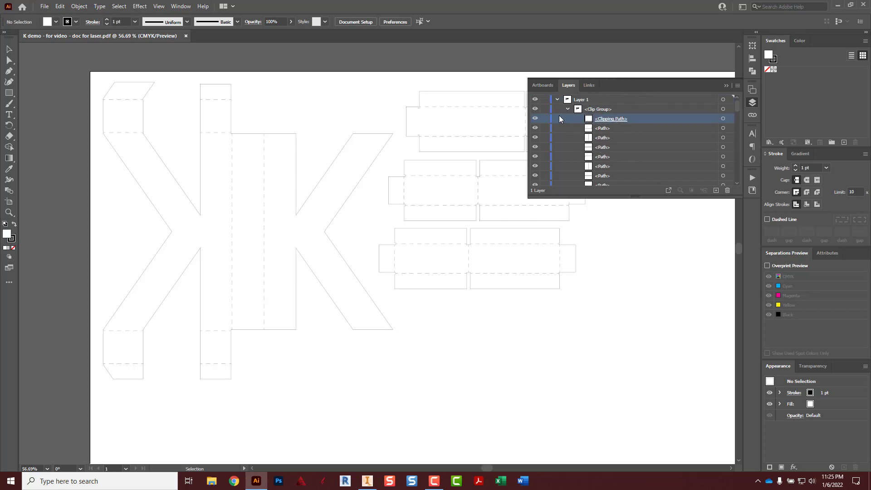
{"action": "left_click", "coordinate": [727, 191]}
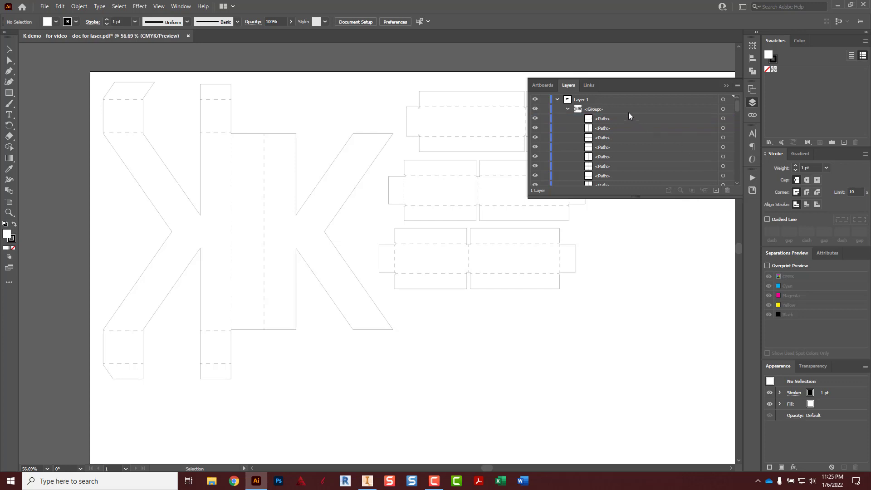
Delete the clipping path inside the remaining clip group of Layer 1
{"action": "left_click", "coordinate": [567, 109]}
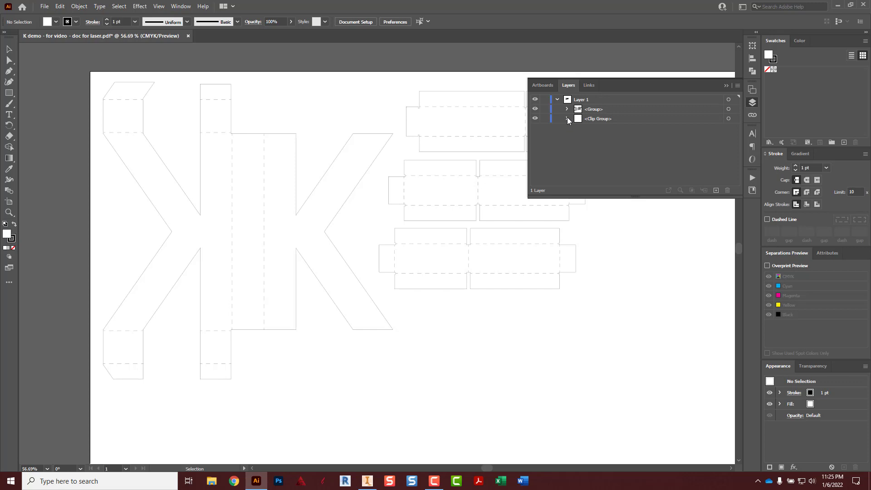
{"action": "left_click", "coordinate": [567, 118]}
{"action": "left_click", "coordinate": [608, 128]}
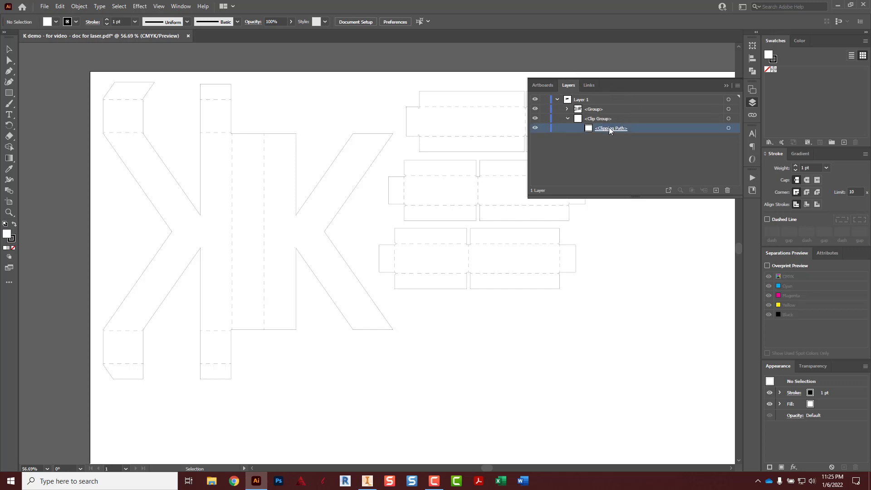
{"action": "left_click", "coordinate": [727, 190]}
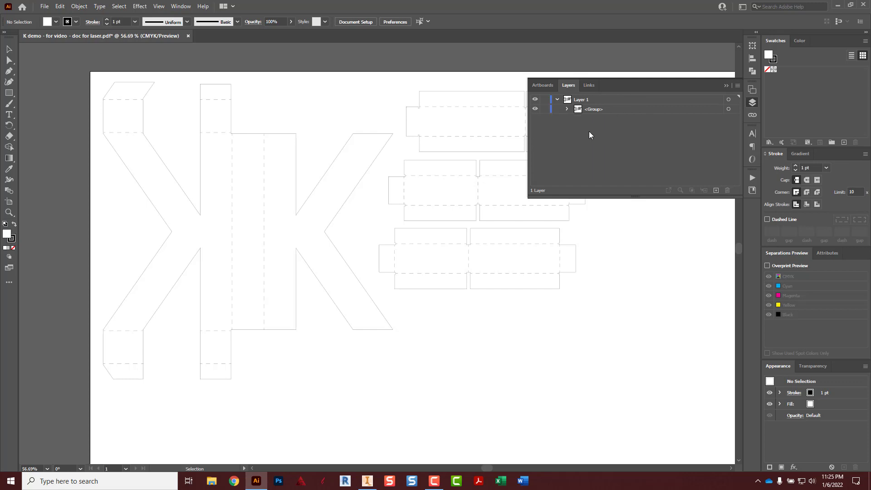
Examine the individual paths contained in the remaining group of Layer 1
{"action": "left_click", "coordinate": [566, 109]}
{"action": "left_click", "coordinate": [567, 109]}
{"action": "left_click", "coordinate": [566, 109]}
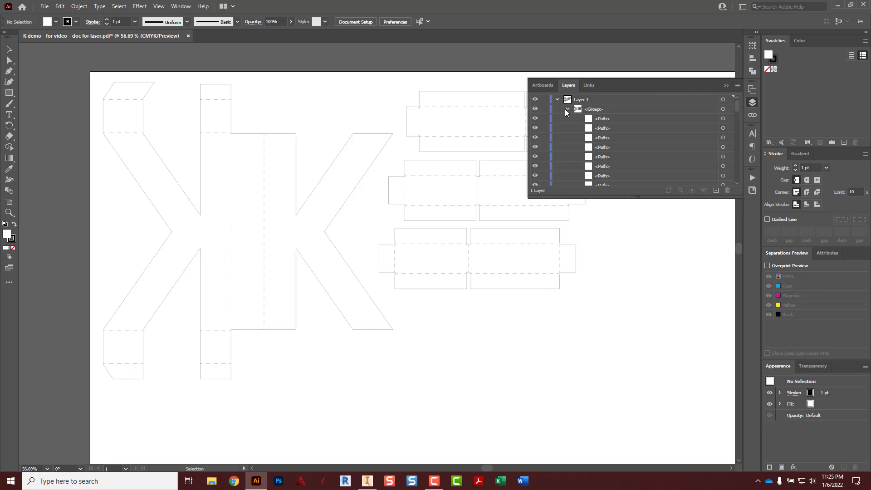
{"action": "left_click", "coordinate": [566, 109]}
{"action": "left_click", "coordinate": [724, 85]}
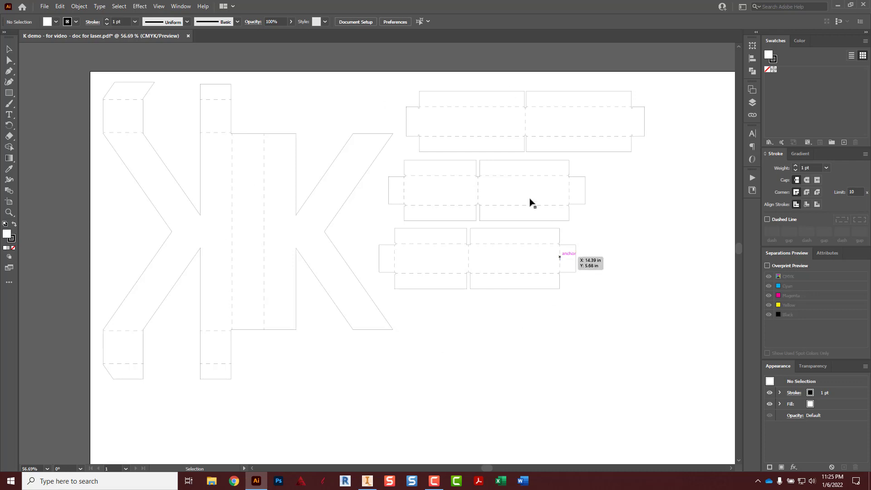
{"action": "left_click", "coordinate": [751, 103]}
{"action": "left_click", "coordinate": [567, 109]}
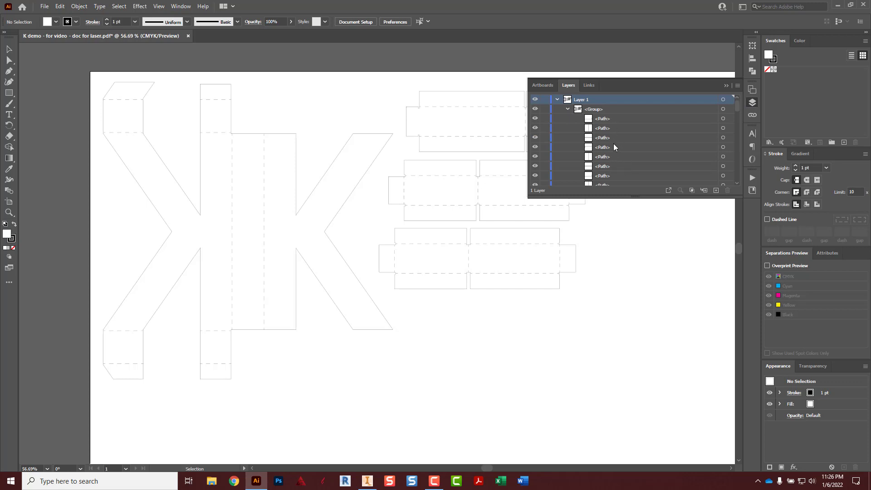
{"action": "left_click", "coordinate": [613, 178]}
{"action": "left_click", "coordinate": [603, 183]}
{"action": "left_click", "coordinate": [595, 115]}
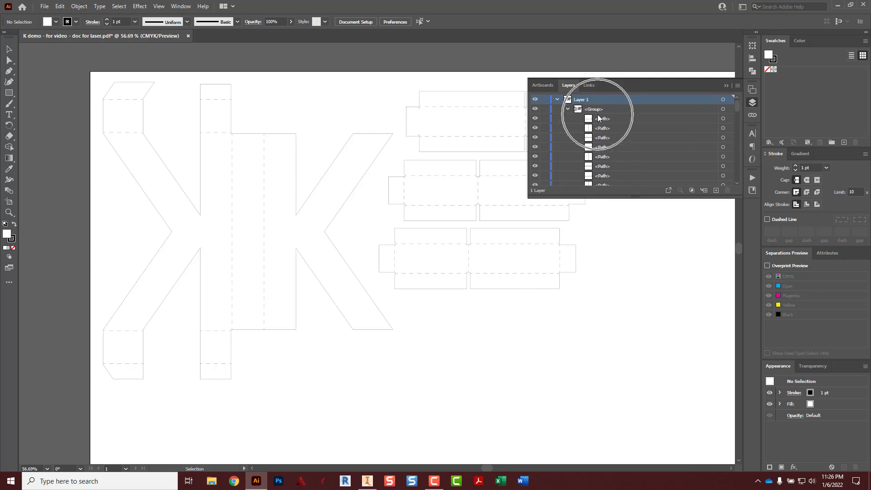
{"action": "key", "text": "a"}
{"action": "key", "text": "v"}
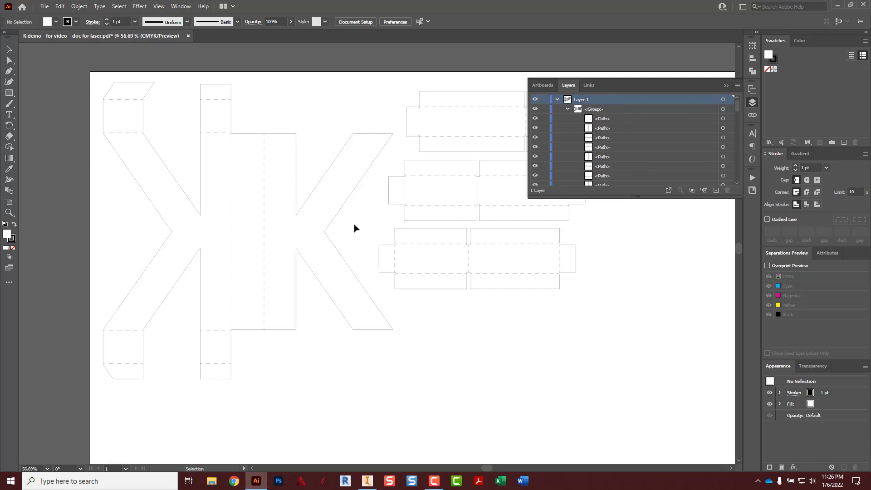
{"action": "left_click", "coordinate": [340, 236]}
{"action": "key", "text": "ctrl"}
{"action": "key", "text": "ctrl"}
{"action": "left_click", "coordinate": [359, 190]}
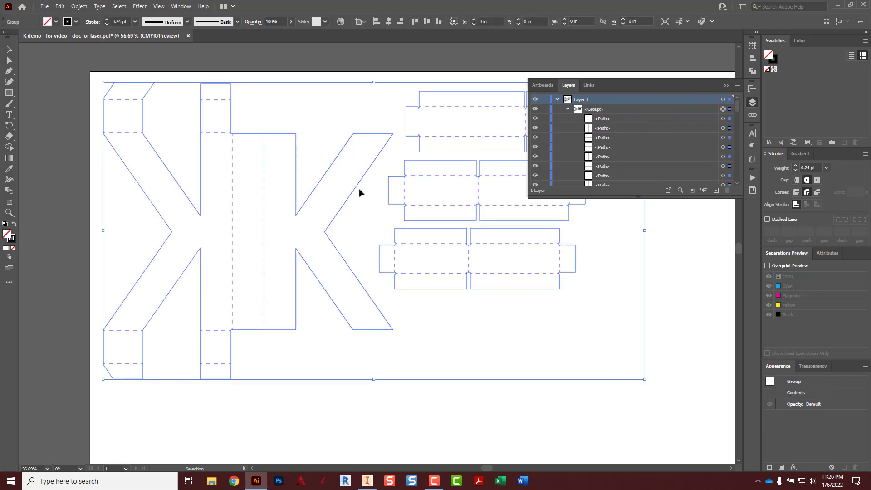
{"action": "left_click", "coordinate": [457, 401]}
{"action": "left_click", "coordinate": [725, 86]}
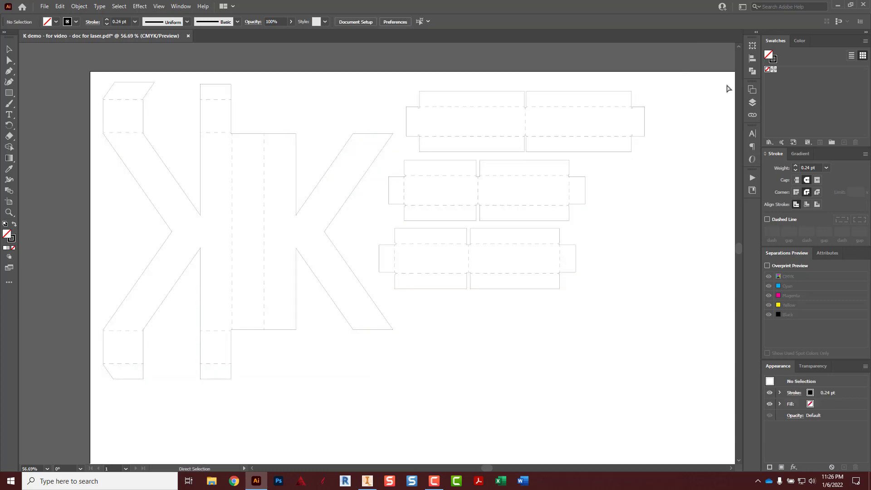
{"action": "left_click", "coordinate": [752, 103]}
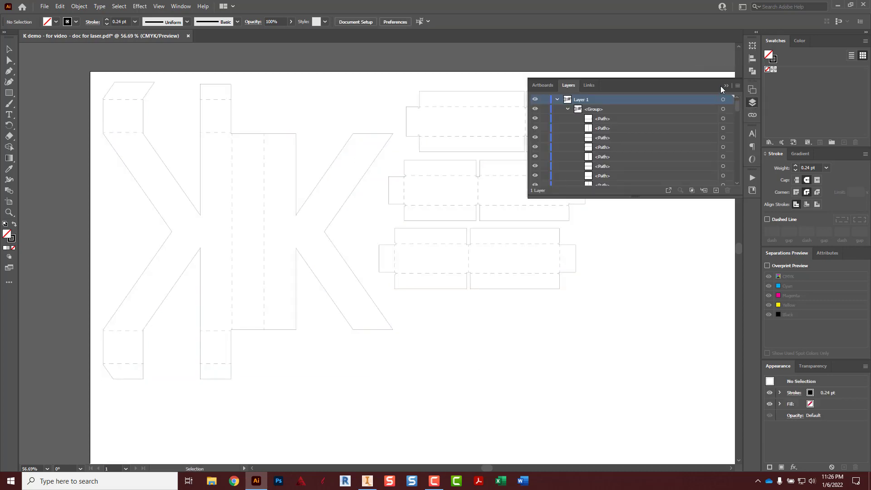
{"action": "left_click", "coordinate": [725, 86]}
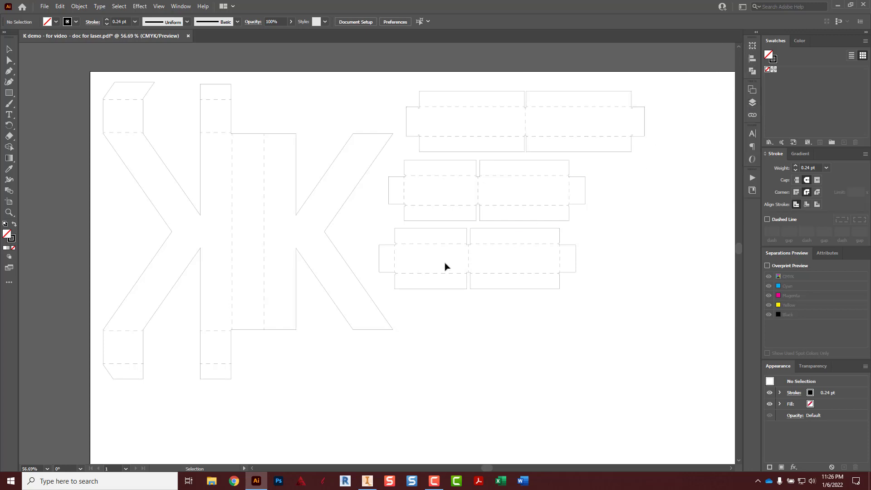
Select all the flat pattern linework on the artboard and set its stroke weight to 0.001 pt
{"action": "left_click_drag", "start_coordinate": [80, 69], "coordinate": [668, 411]}
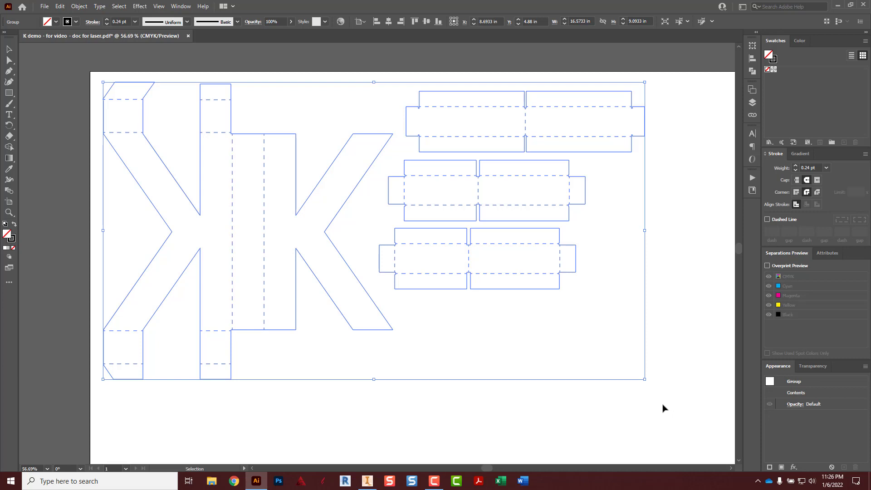
{"action": "left_click", "coordinate": [817, 167]}
{"action": "left_click_drag", "start_coordinate": [818, 167], "coordinate": [796, 169]}
{"action": "type", "text": ".001"}
{"action": "key", "text": "Return"}
{"action": "left_click", "coordinate": [675, 199]}
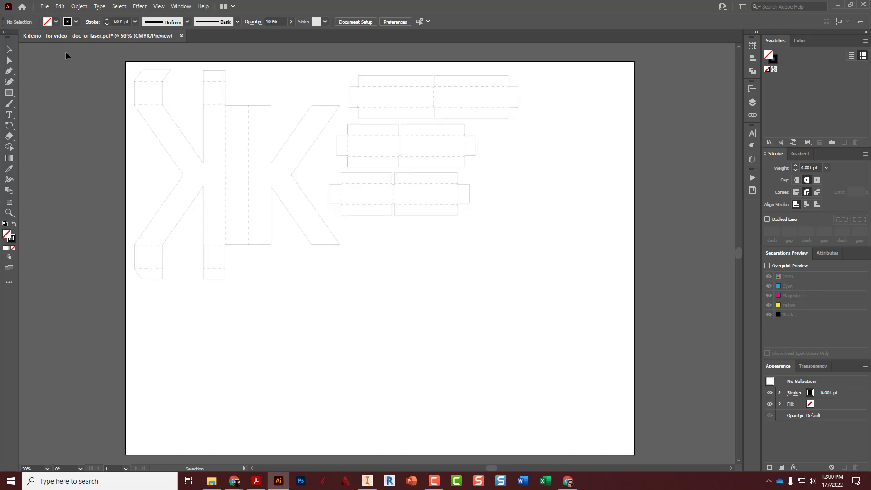
Open the print settings for the document and choose KHS1164-LASER as the printer
{"action": "left_click", "coordinate": [44, 7]}
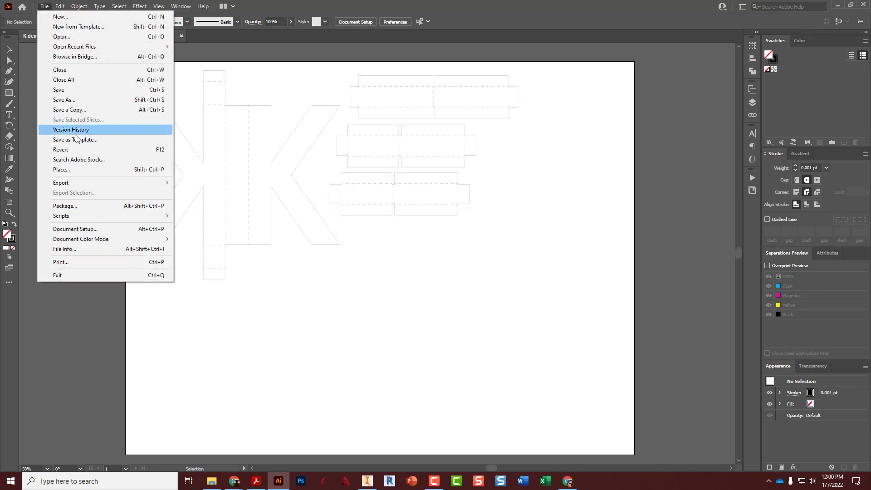
{"action": "left_click", "coordinate": [74, 262]}
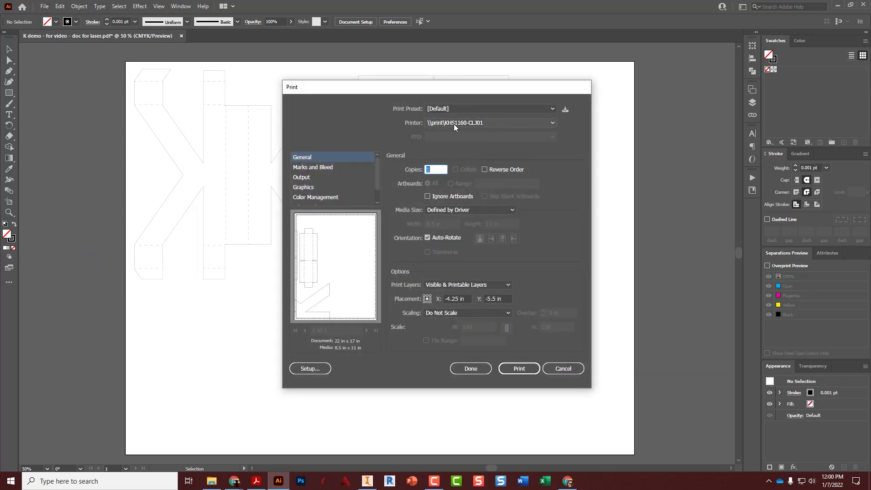
{"action": "left_click", "coordinate": [454, 124]}
{"action": "scroll", "coordinate": [459, 170], "scroll_direction": "down", "scroll_amount": 2}
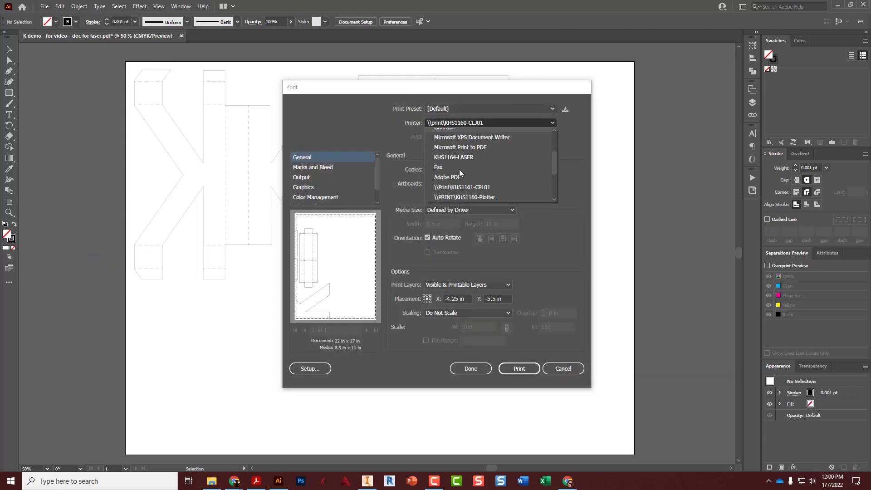
{"action": "left_click", "coordinate": [459, 160]}
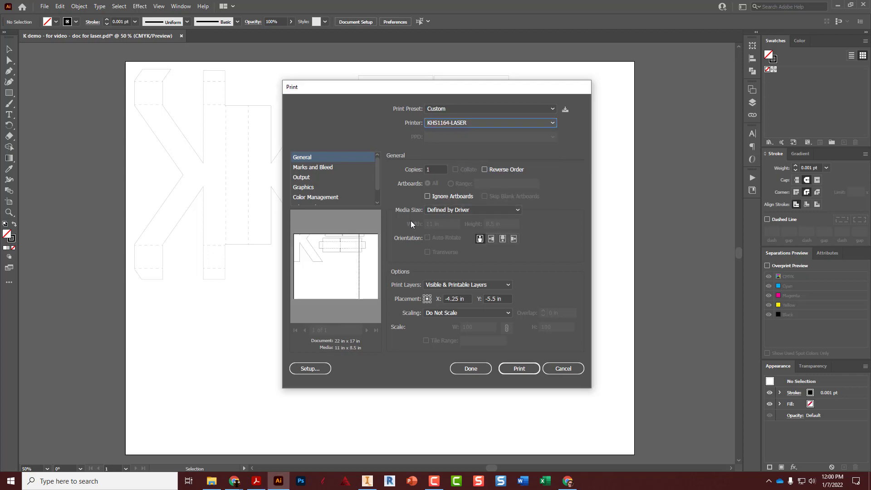
Set the print media size to Legend 48 x 48 in
{"action": "left_click", "coordinate": [462, 210]}
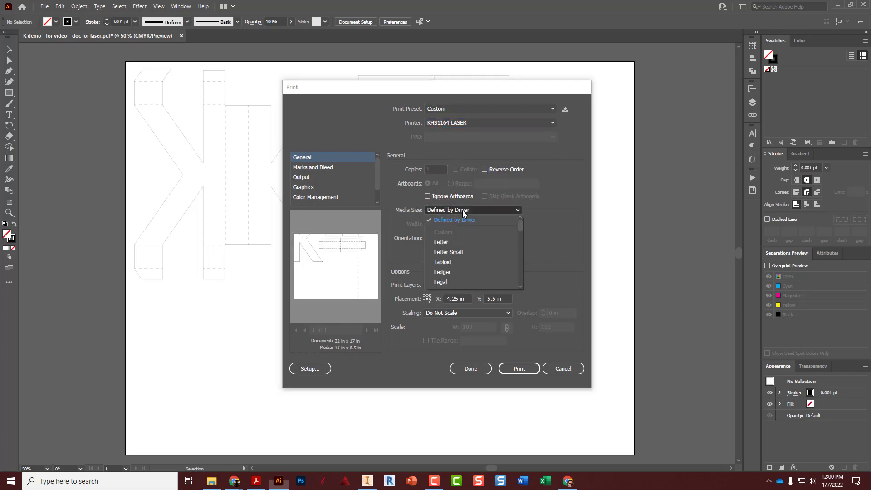
{"action": "key", "text": "l"}
{"action": "key", "text": "l"}
{"action": "key", "text": "l"}
{"action": "key", "text": "l"}
{"action": "key", "text": "l"}
{"action": "key", "text": "l"}
{"action": "key", "text": "l"}
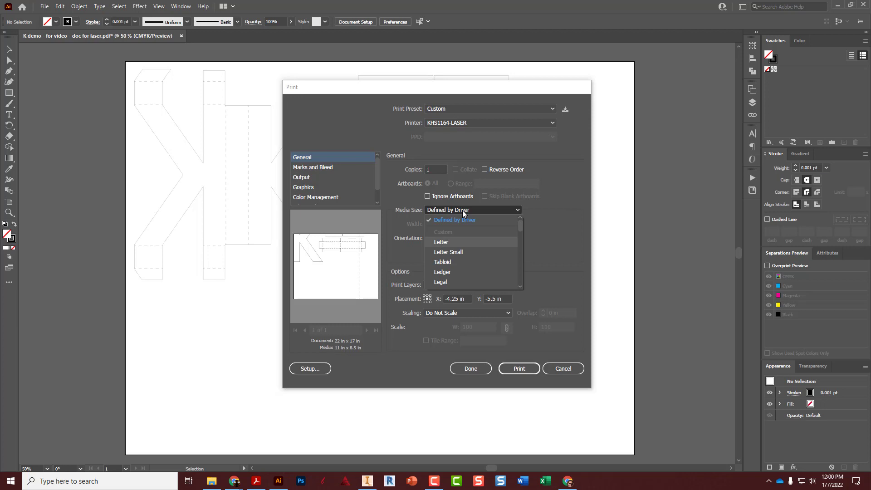
{"action": "key", "text": "l"}
{"action": "key", "text": "l"}
{"action": "key", "text": "l"}
{"action": "key", "text": "l"}
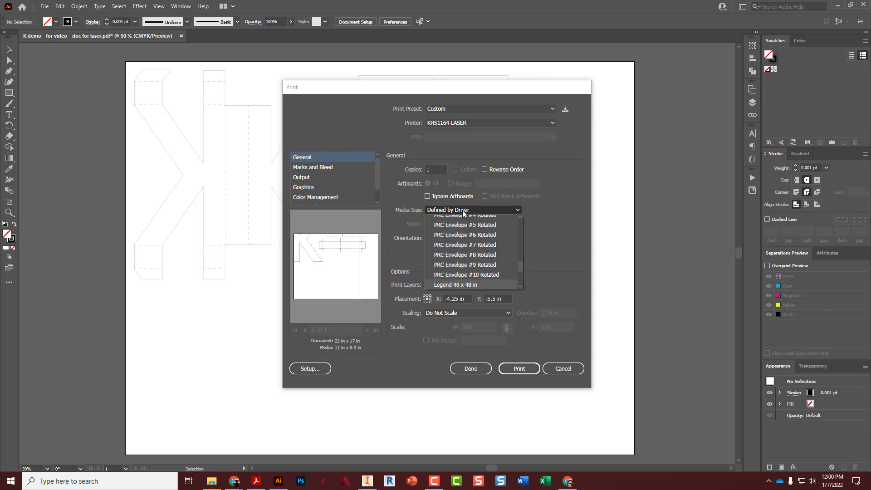
{"action": "key", "text": "Return"}
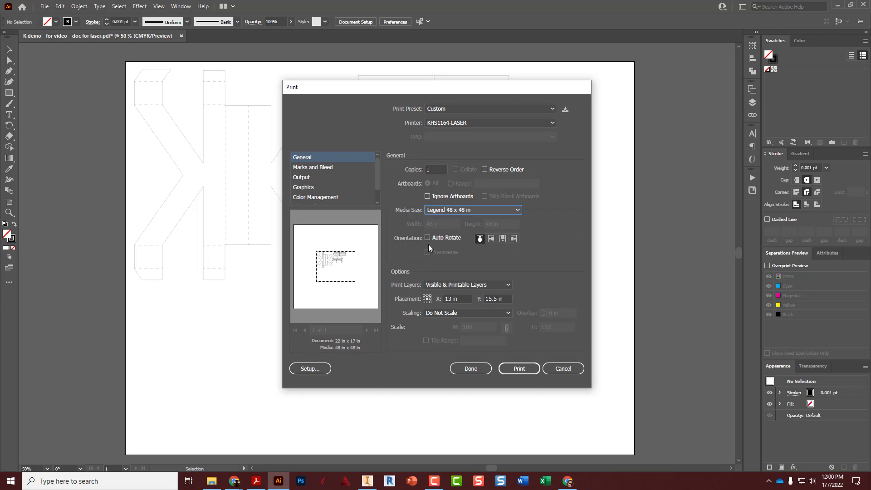
Anchor the print placement at the media's upper-left corner, with X and Y at 0 in
{"action": "left_click", "coordinate": [425, 296]}
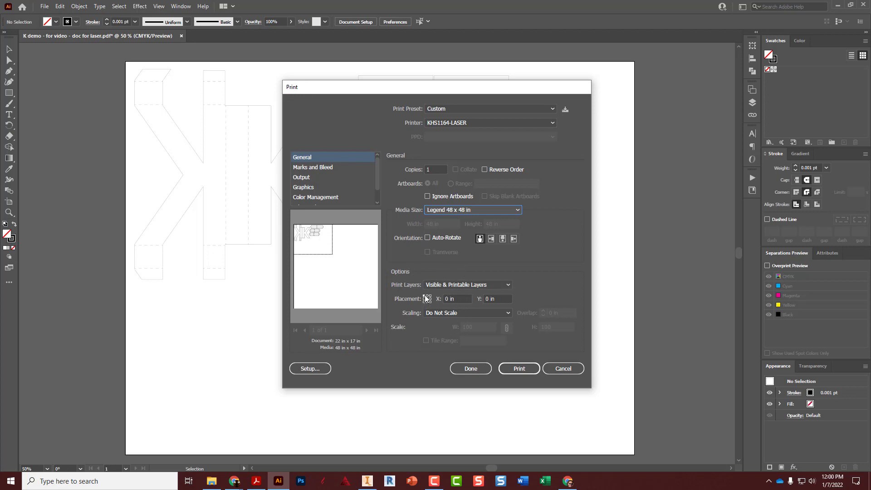
{"action": "key", "text": "ctrl"}
{"action": "key", "text": "ctrl"}
{"action": "key", "text": "ctrl"}
{"action": "key", "text": "ctrl"}
{"action": "key", "text": "ctrl"}
{"action": "key", "text": "ctrl"}
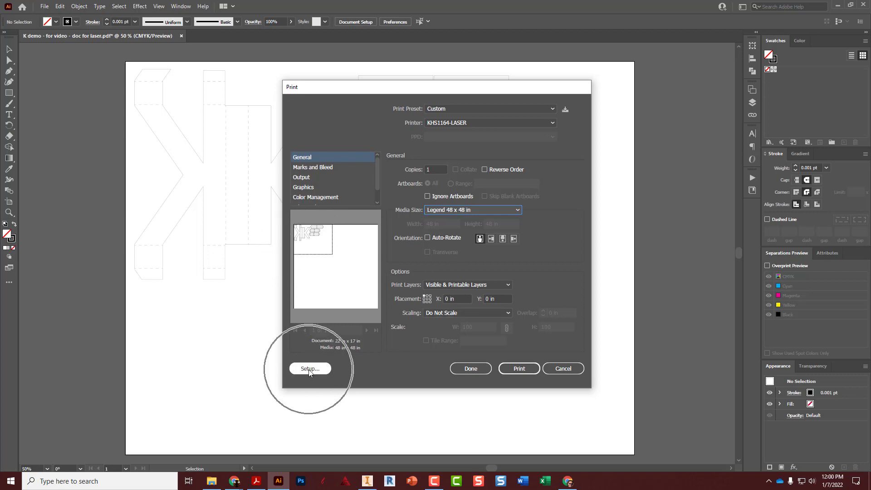
Open the printing preferences of the KHS1164-LASER printer from the print setup
{"action": "left_click", "coordinate": [310, 369]}
{"action": "left_click", "coordinate": [344, 142]}
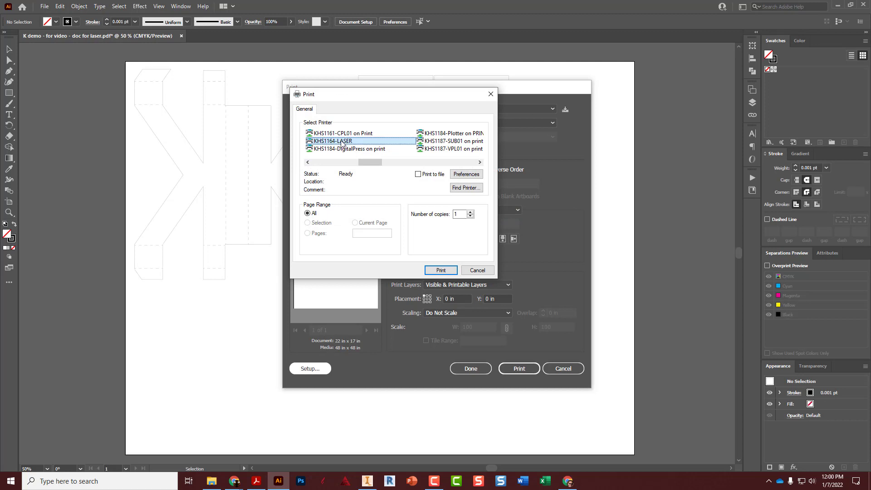
{"action": "left_click", "coordinate": [468, 175]}
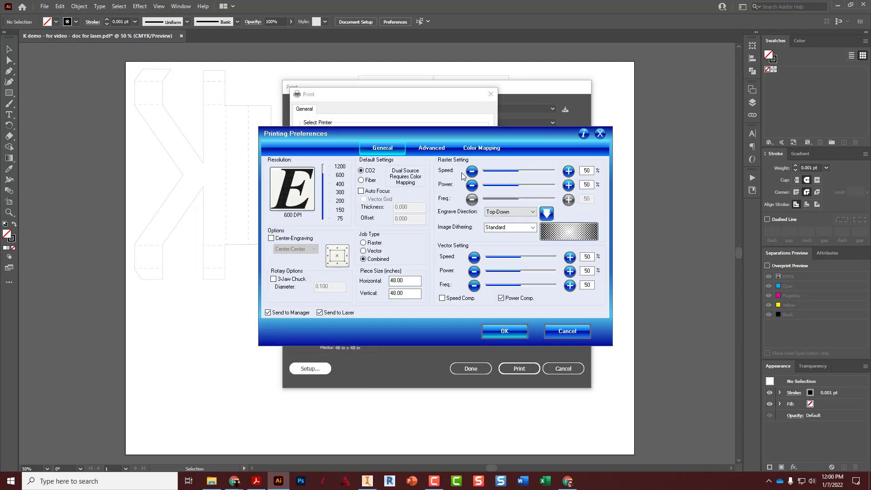
Enable Auto Focus and Vector Grid in the laser preferences and set the material thickness to .03
{"action": "left_click", "coordinate": [361, 192]}
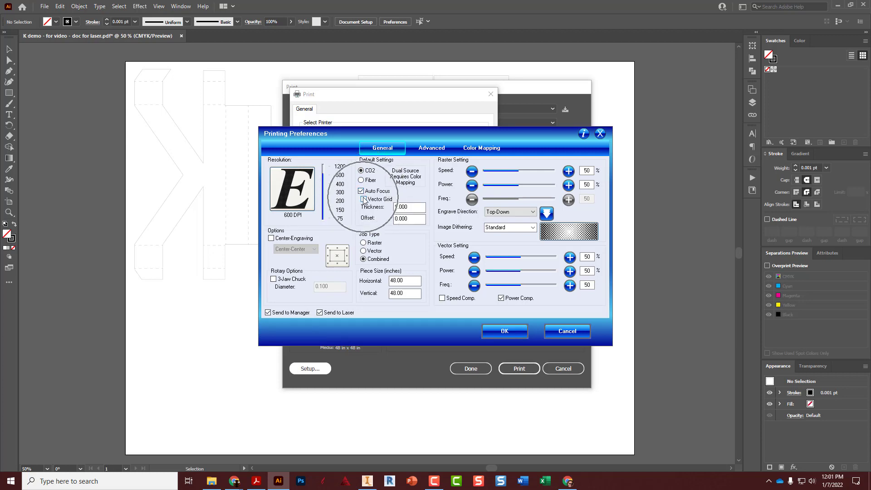
{"action": "left_click", "coordinate": [364, 199]}
{"action": "left_click", "coordinate": [404, 207]}
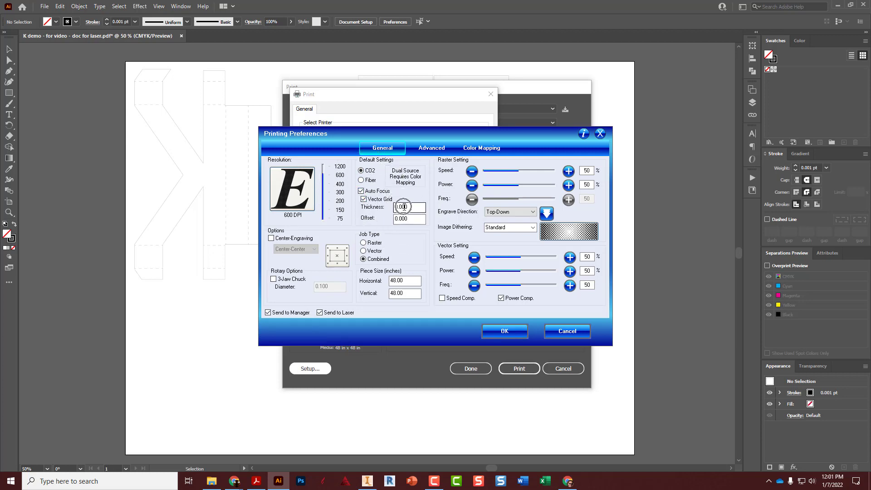
{"action": "left_click_drag", "start_coordinate": [404, 207], "coordinate": [371, 205]}
{"action": "type", "text": ".03"}
Set the laser job type to Vector
{"action": "left_click", "coordinate": [364, 251]}
{"action": "left_click", "coordinate": [363, 251]}
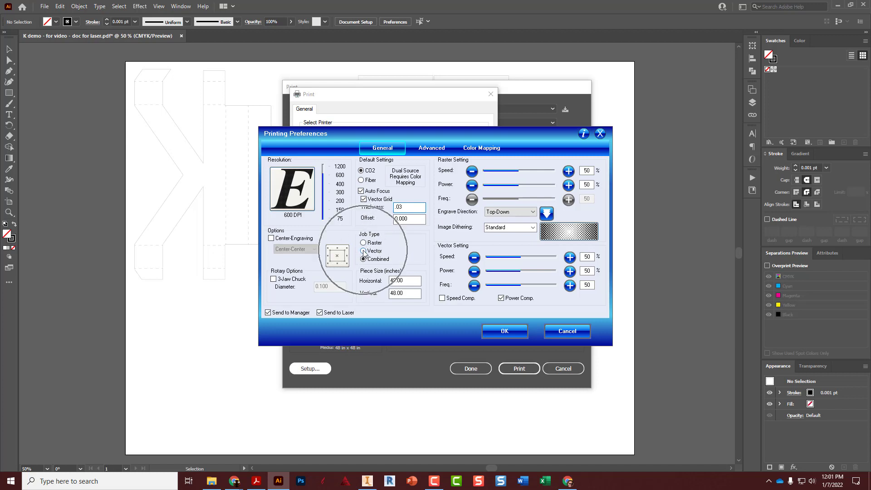
{"action": "key", "text": "ctrl"}
{"action": "key", "text": "ctrl"}
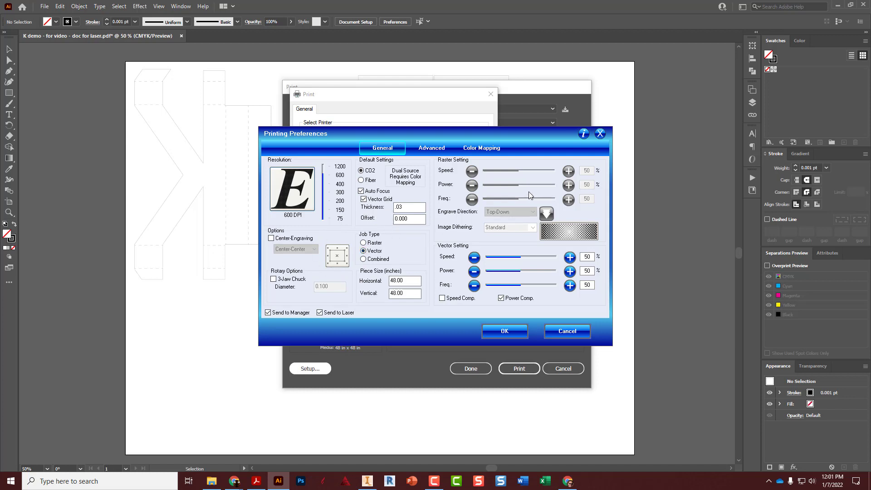
{"action": "key", "text": "ctrl"}
{"action": "key", "text": "ctrl"}
{"action": "key", "text": "ctrl"}
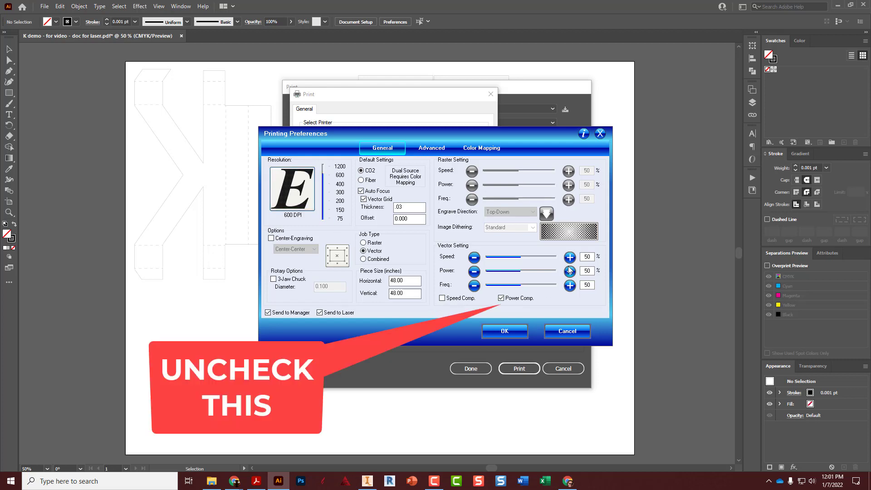
Set the laser's vector speed to 30% and vector power to 40%
{"action": "double_click", "coordinate": [588, 257]}
{"action": "type", "text": "30"}
{"action": "double_click", "coordinate": [588, 269]}
{"action": "type", "text": "40"}
{"action": "left_click", "coordinate": [363, 199]}
Accept the laser preferences and printer setup, and send the flat patterns to the laser printer
{"action": "left_click", "coordinate": [505, 331]}
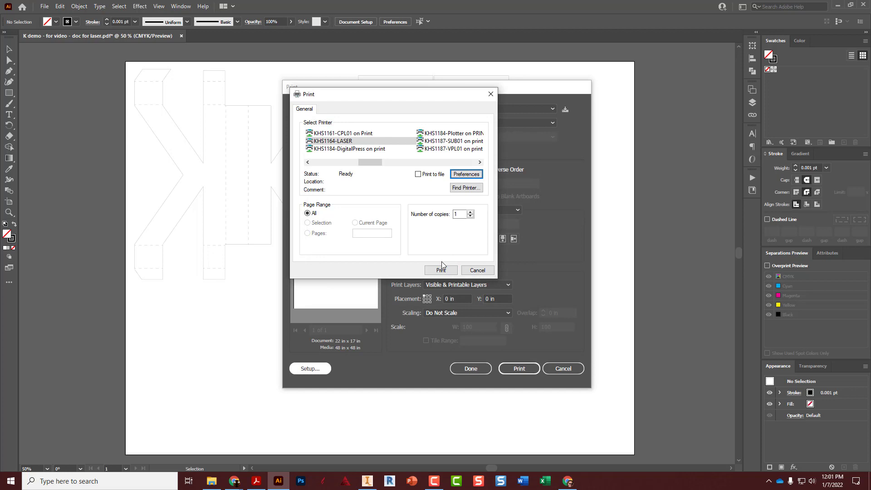
{"action": "left_click", "coordinate": [441, 269]}
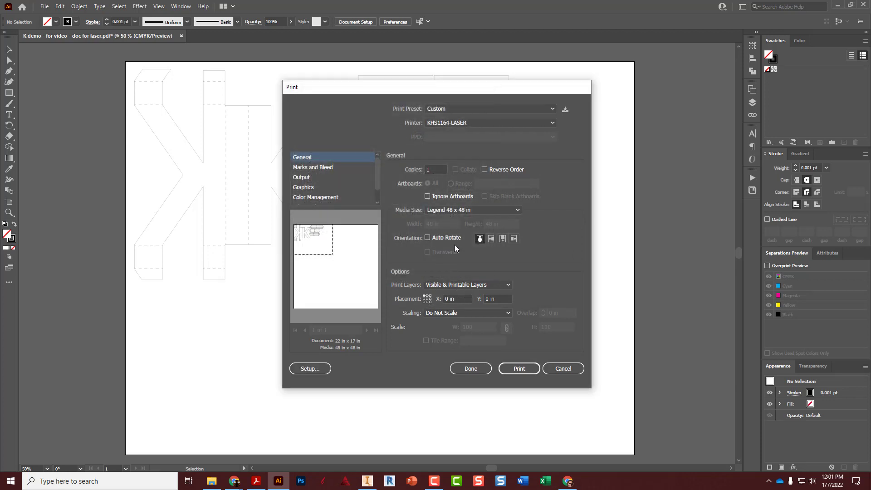
{"action": "left_click", "coordinate": [518, 368]}
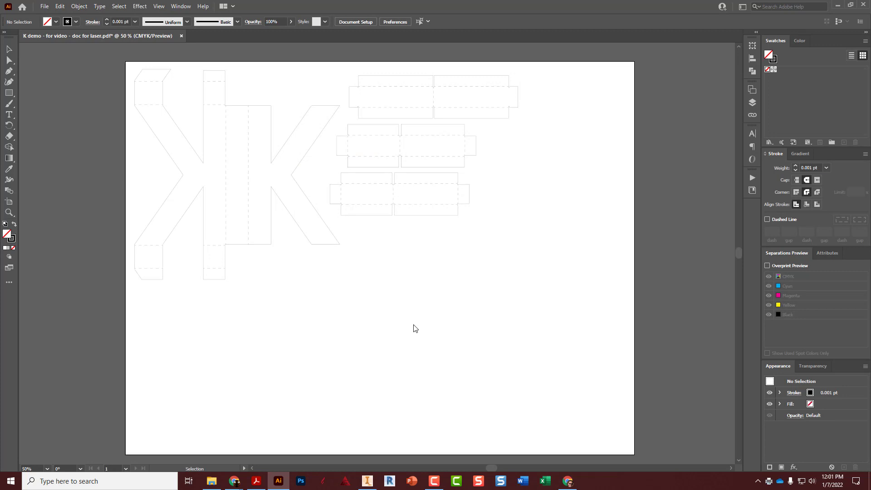